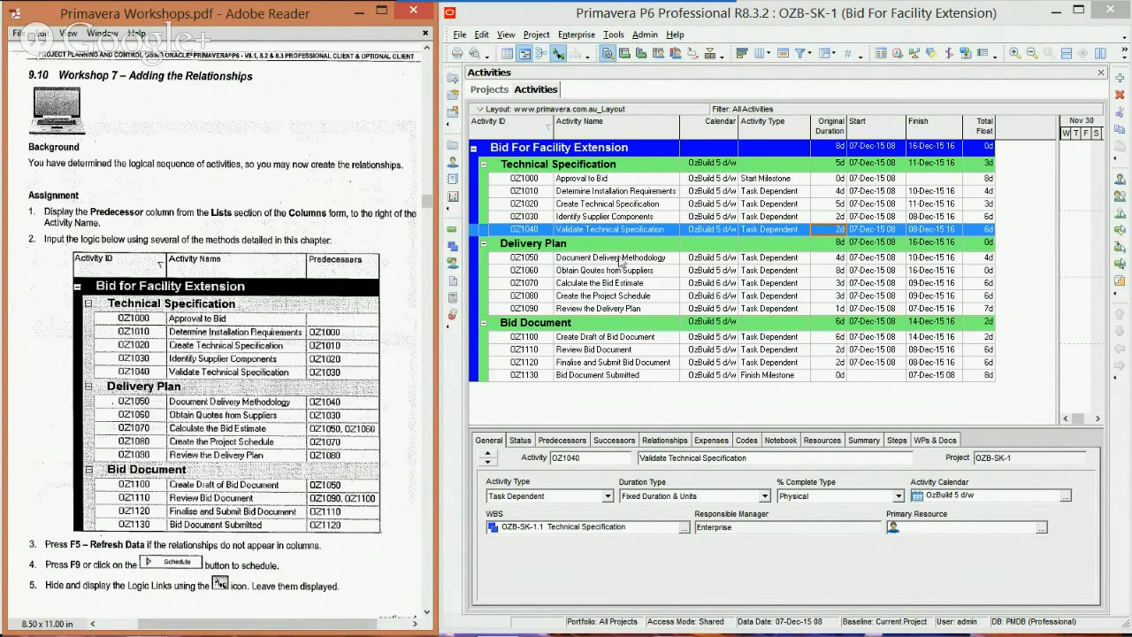
Step: Add the Predecessors column from the Lists category directly after Activity Name and widen it in the activity table
right_click(622, 252)
left_click(674, 463)
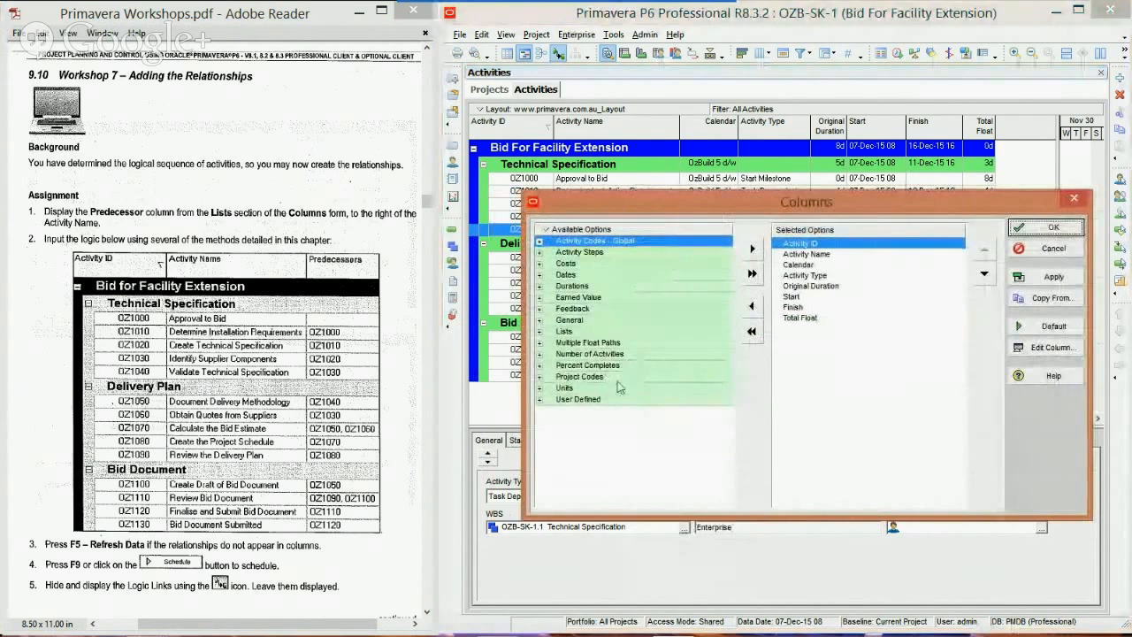
left_click(540, 331)
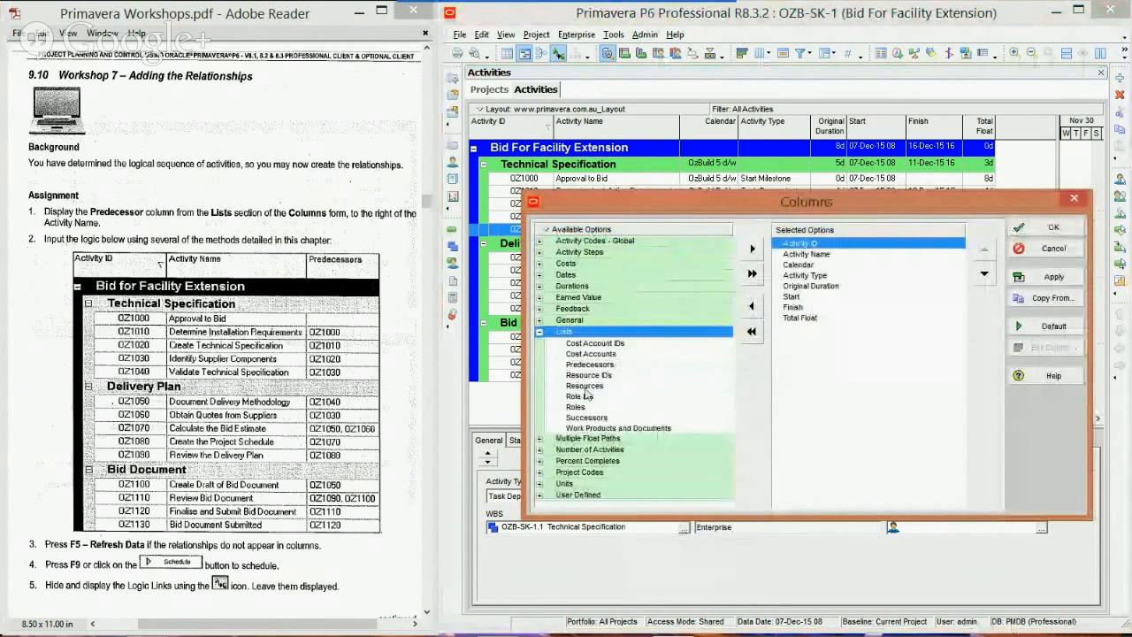
left_click_drag(596, 366, 802, 266)
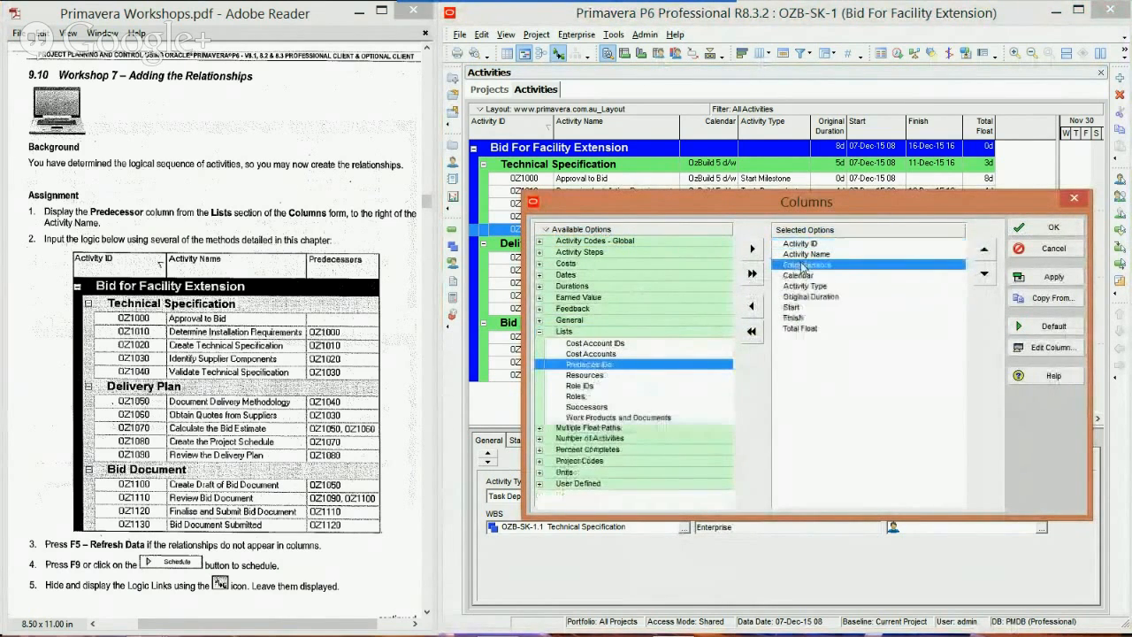
left_click(1013, 226)
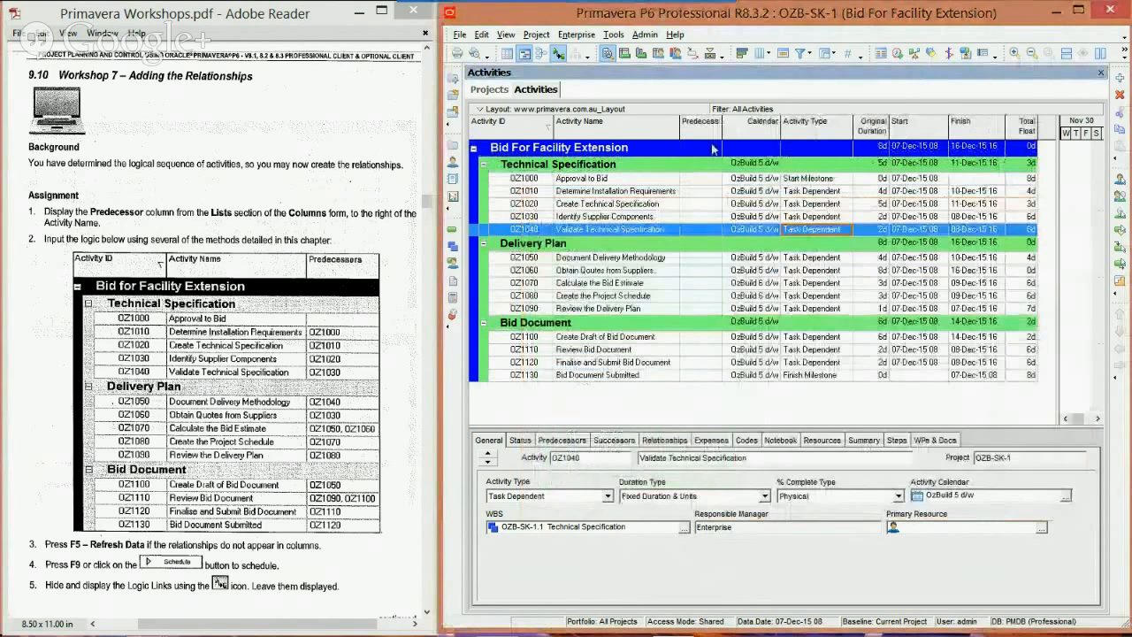
left_click_drag(722, 133, 765, 133)
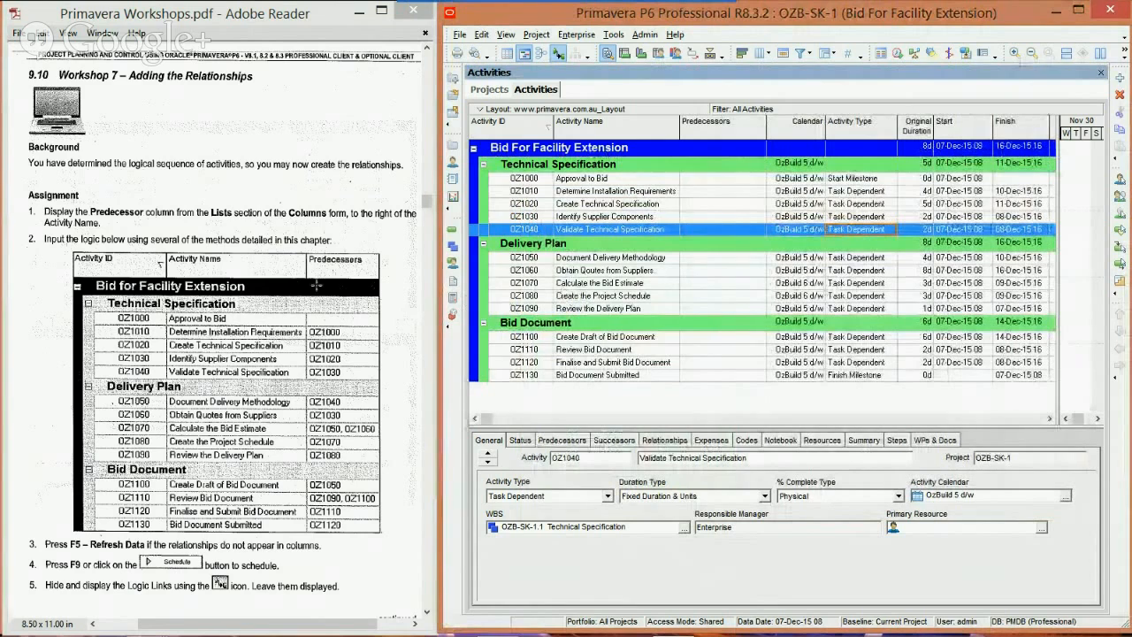
left_click(706, 179)
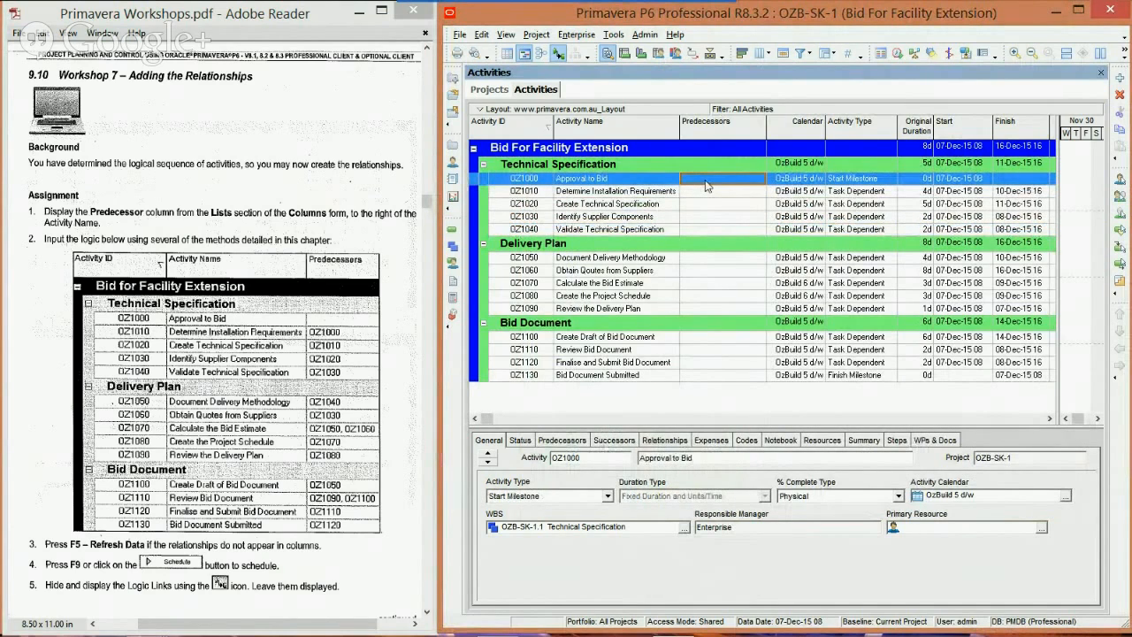
left_click(720, 377)
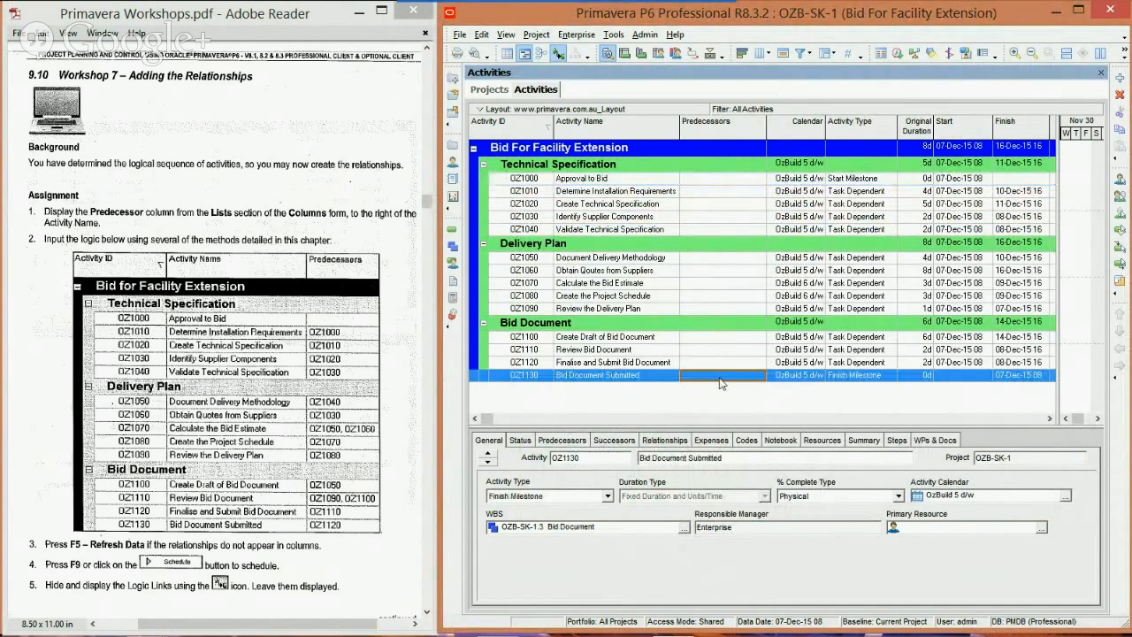
left_click(722, 180)
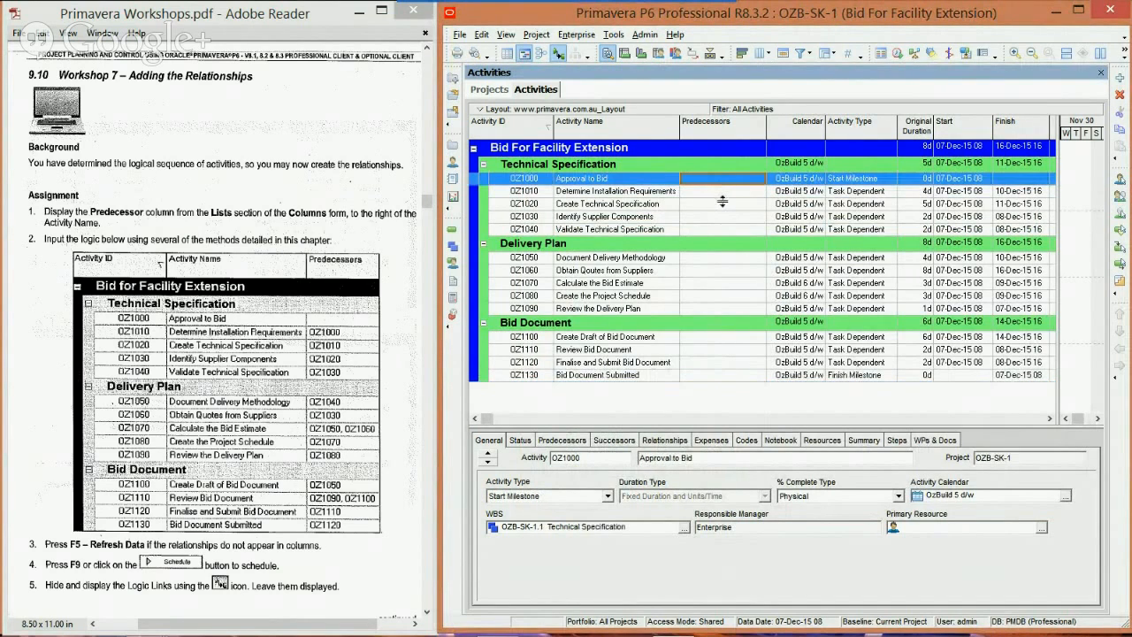
left_click(722, 195)
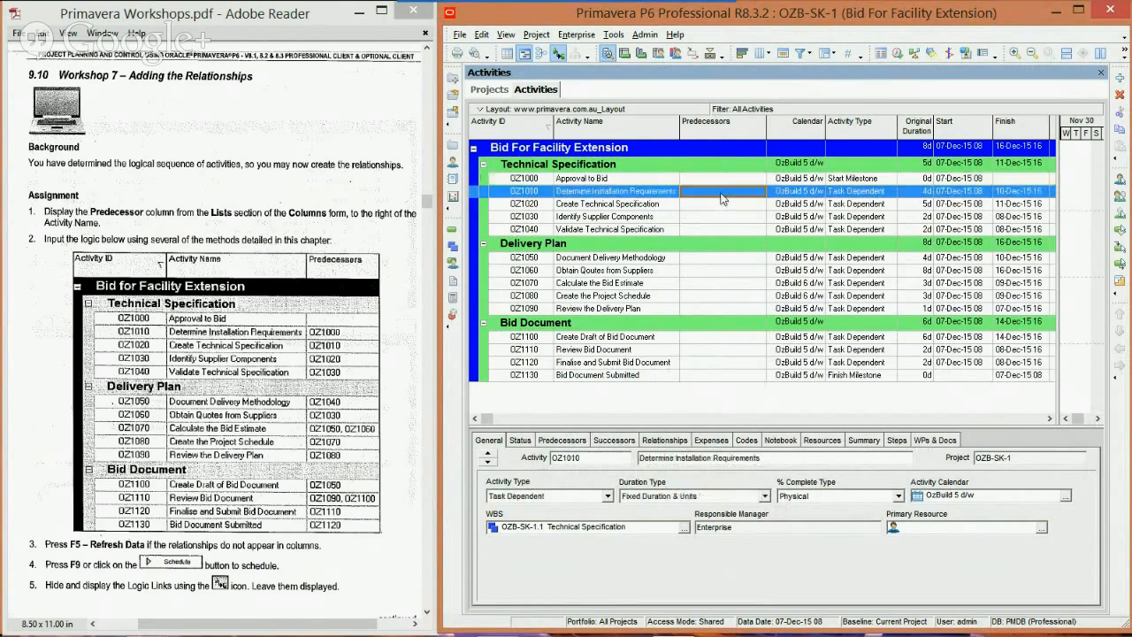
left_click(724, 198)
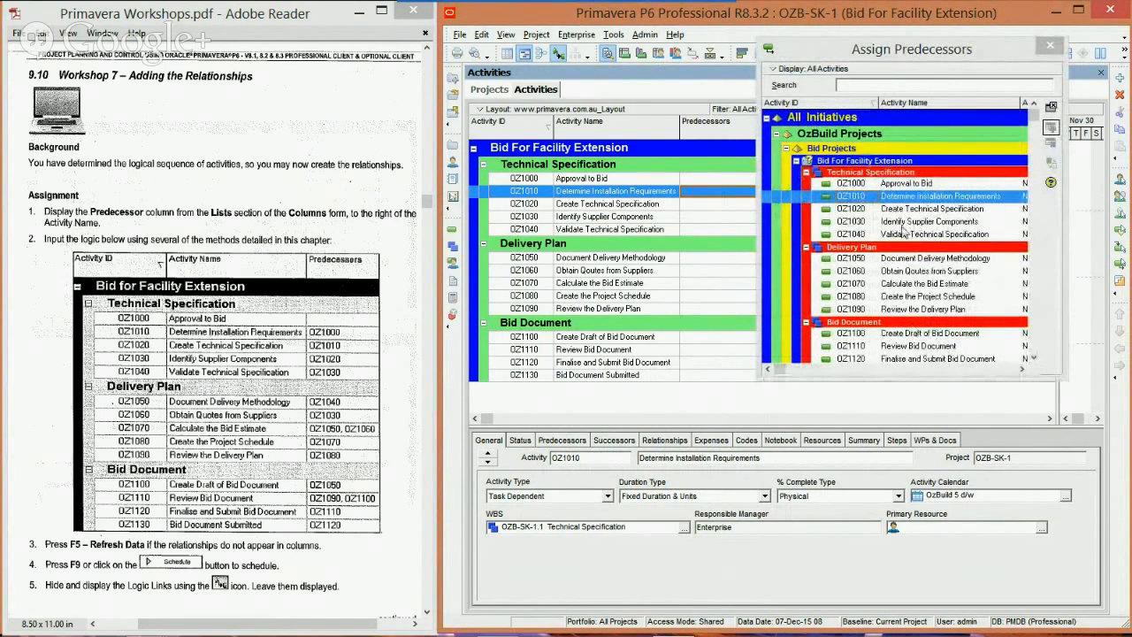
left_click(1050, 45)
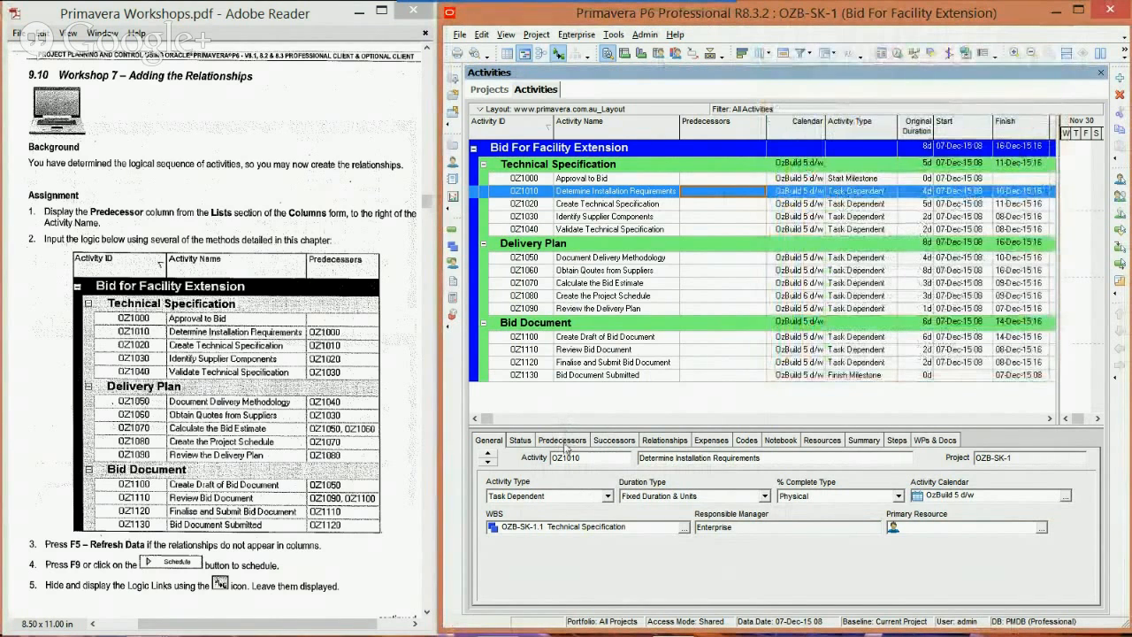
Step: Examine the predecessor, relationship and successor details of activity OZ1010, Determine Installation Requirements
left_click(564, 442)
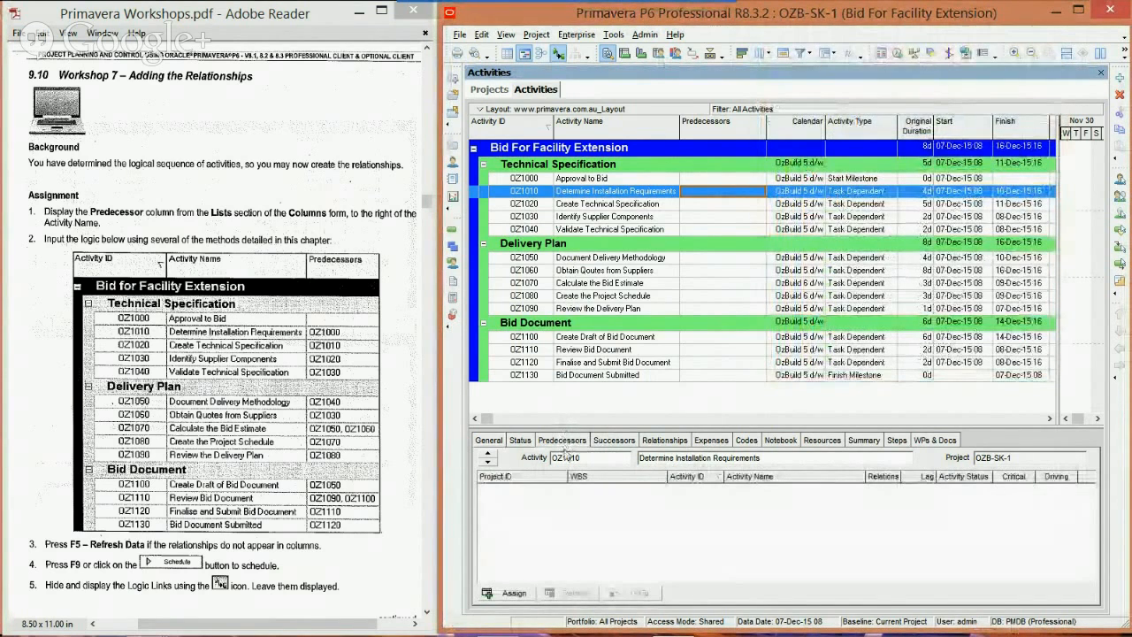
left_click(656, 442)
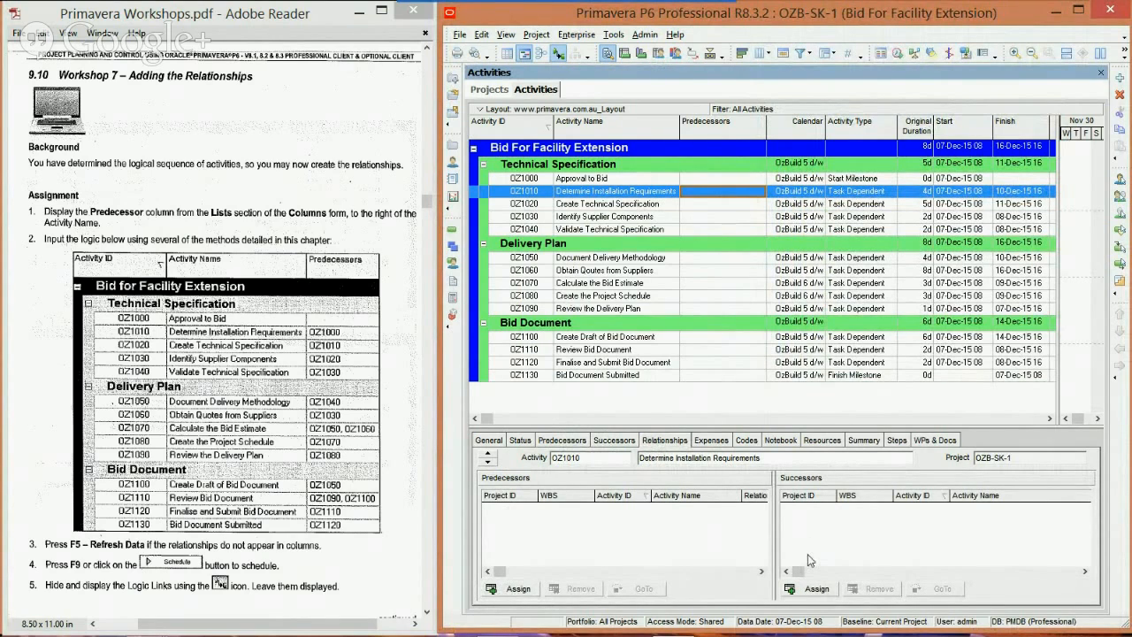
left_click(610, 449)
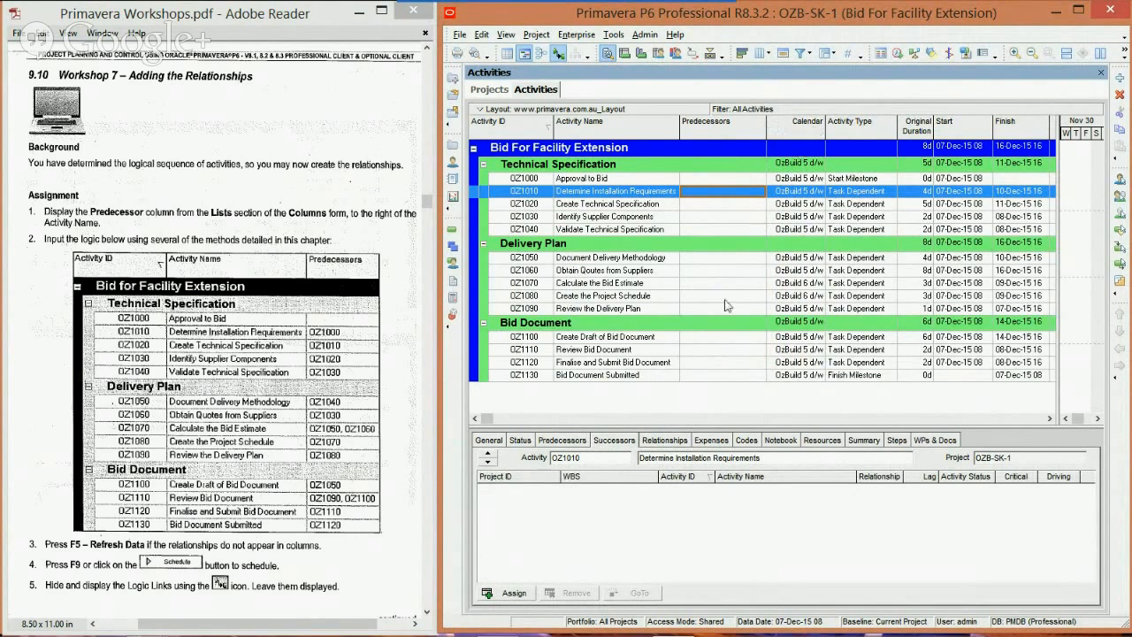
Step: Assign OZ1000 Approval to Bid as the predecessor of OZ1010 Determine Installation Requirements
double_click(697, 197)
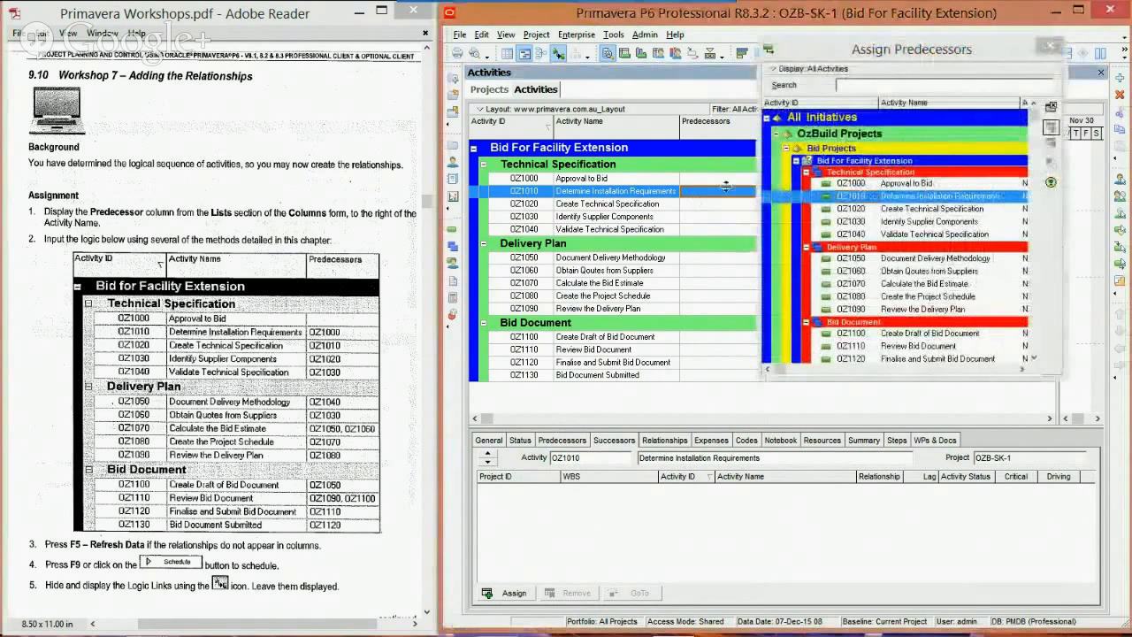
left_click_drag(889, 53, 905, 47)
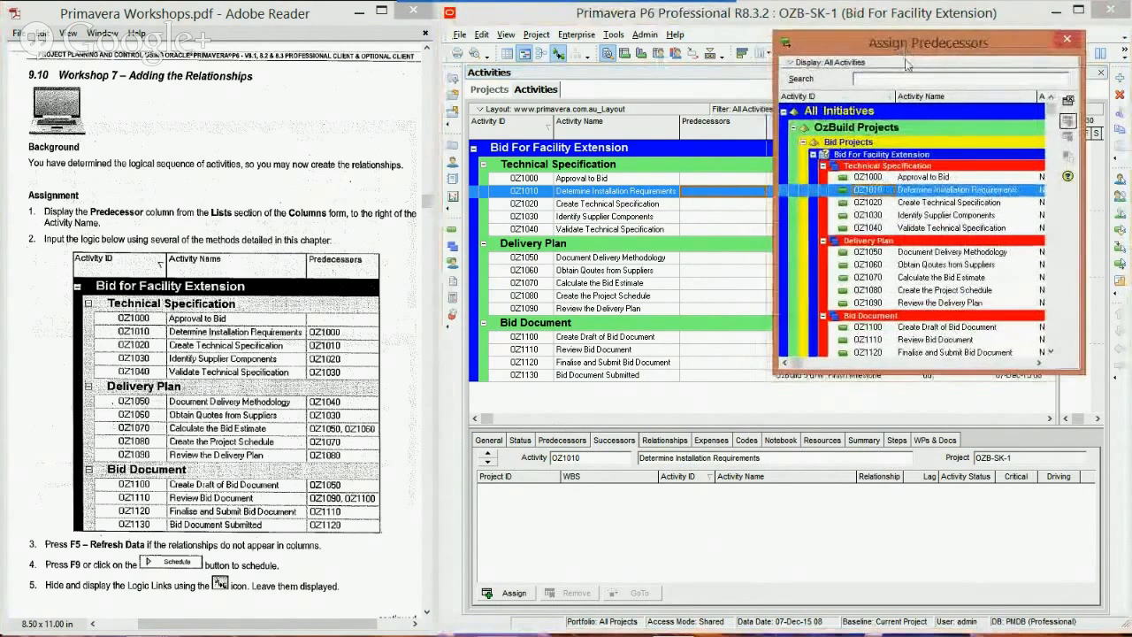
double_click(884, 177)
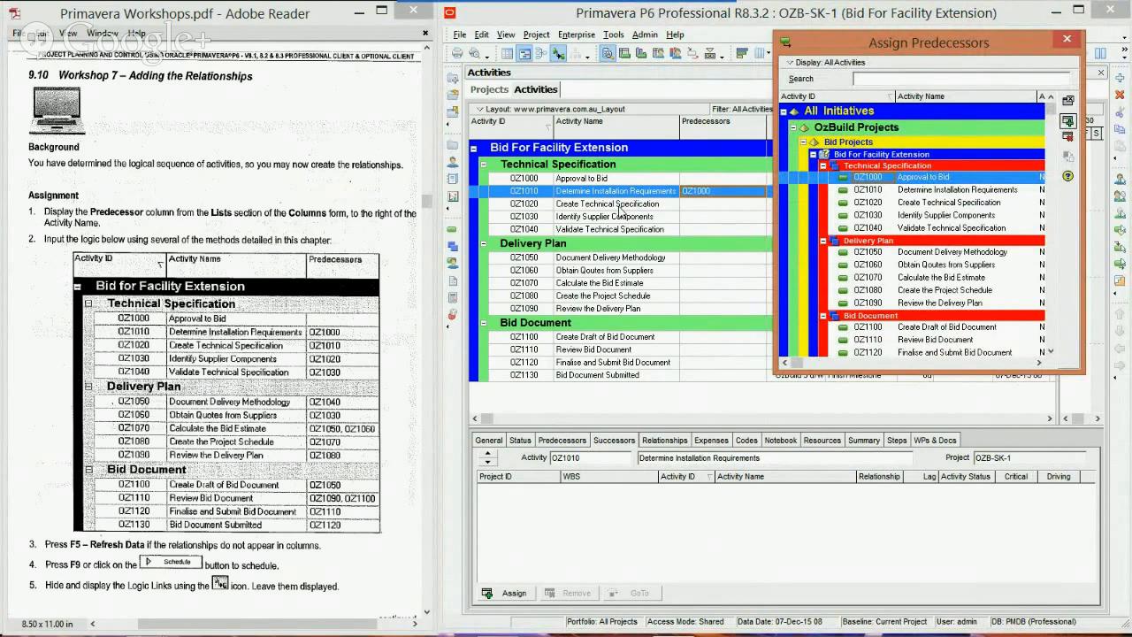
left_click(617, 192)
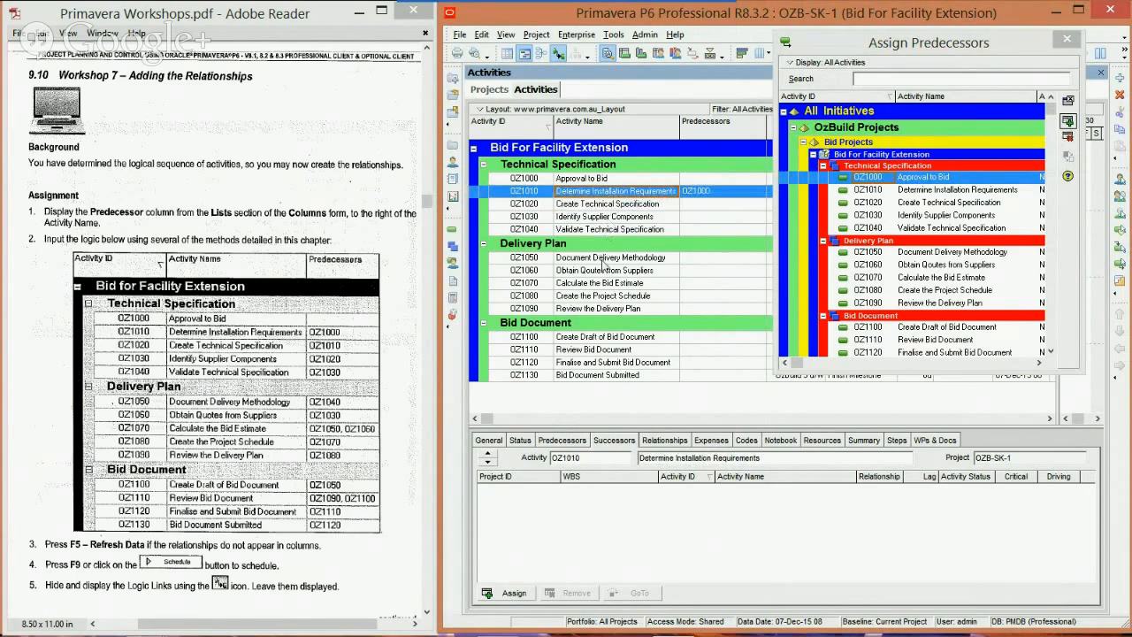
left_click(608, 218, "ctrl")
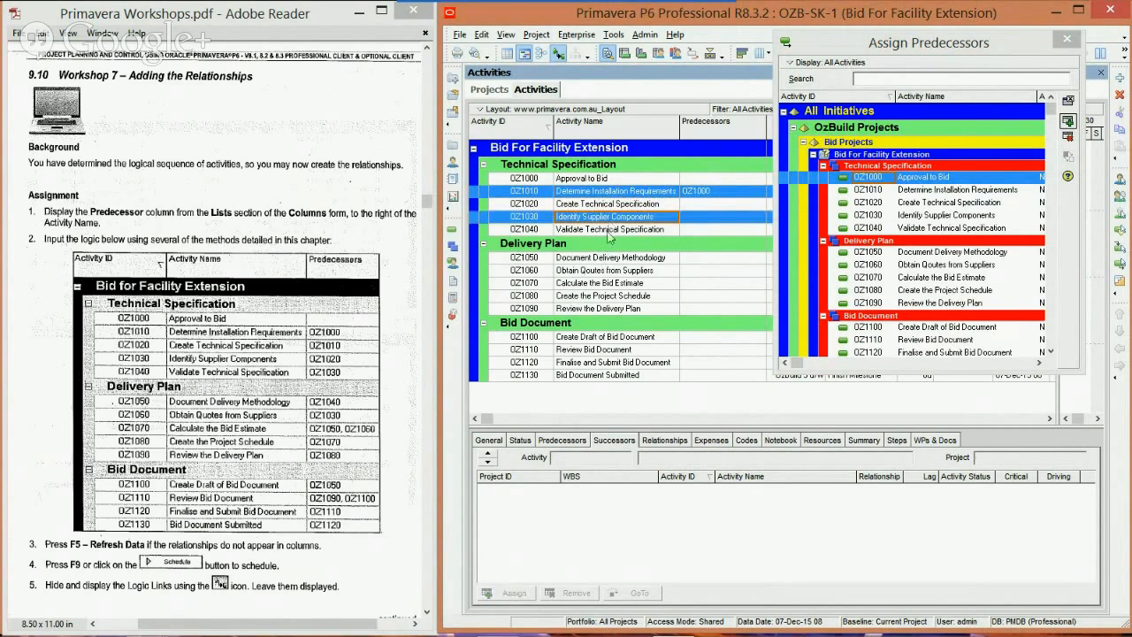
left_click(584, 285, "ctrl")
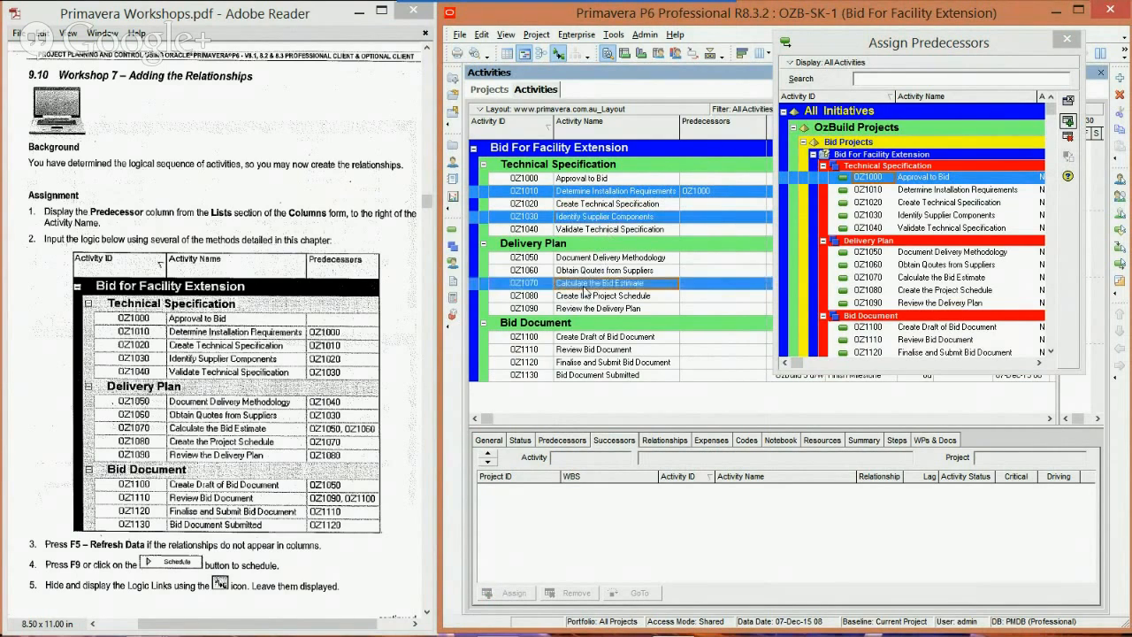
left_click(603, 180, "ctrl")
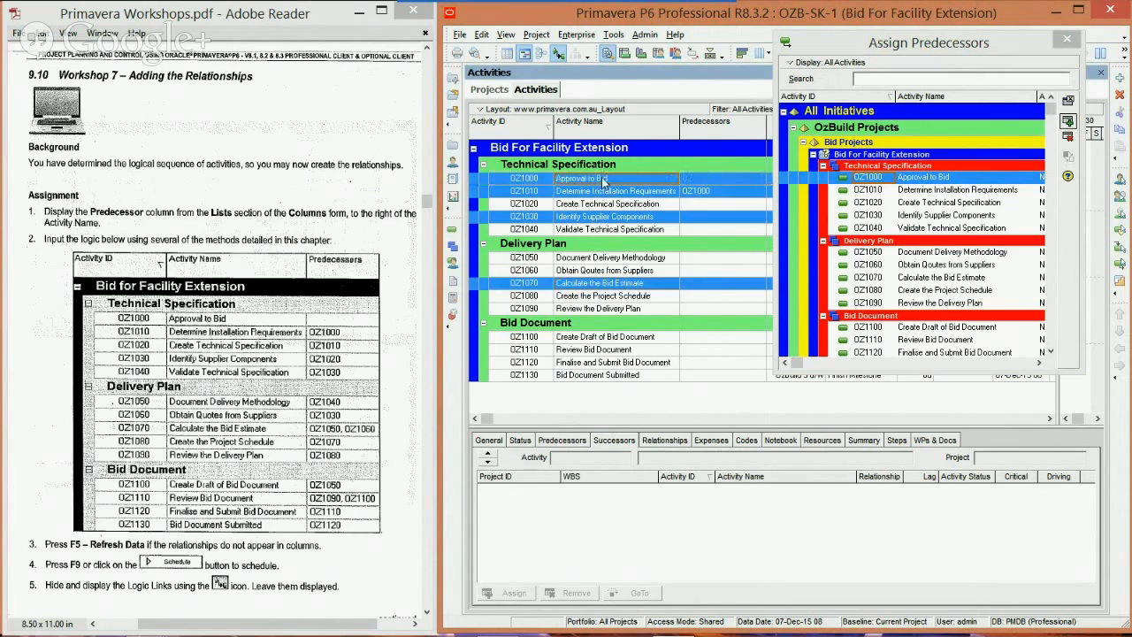
left_click(609, 309, "ctrl")
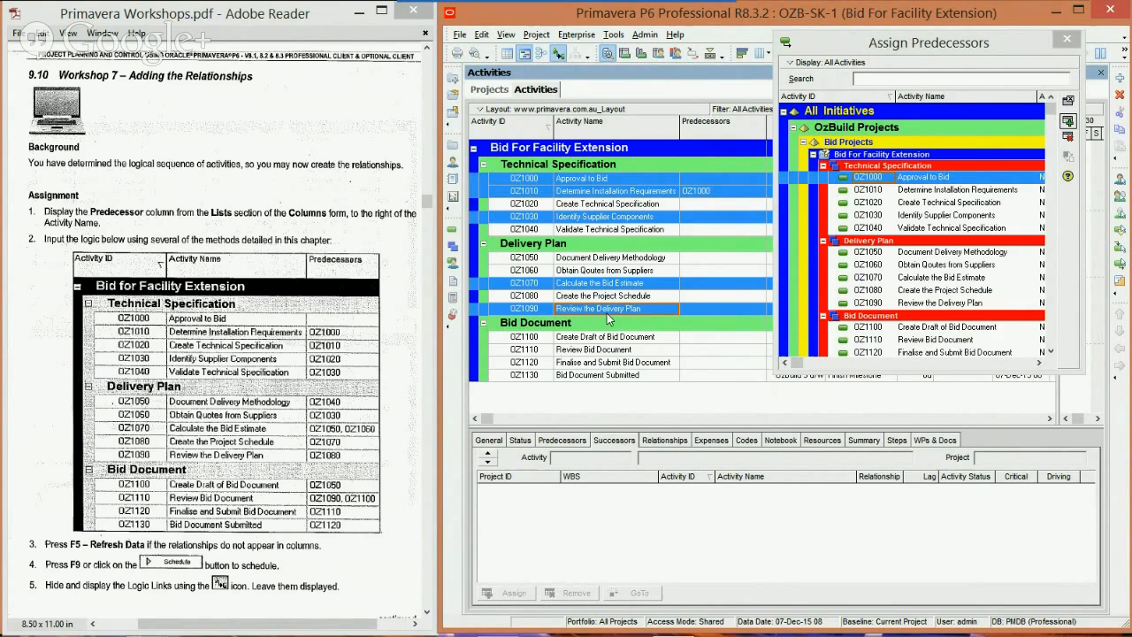
right_click(608, 289)
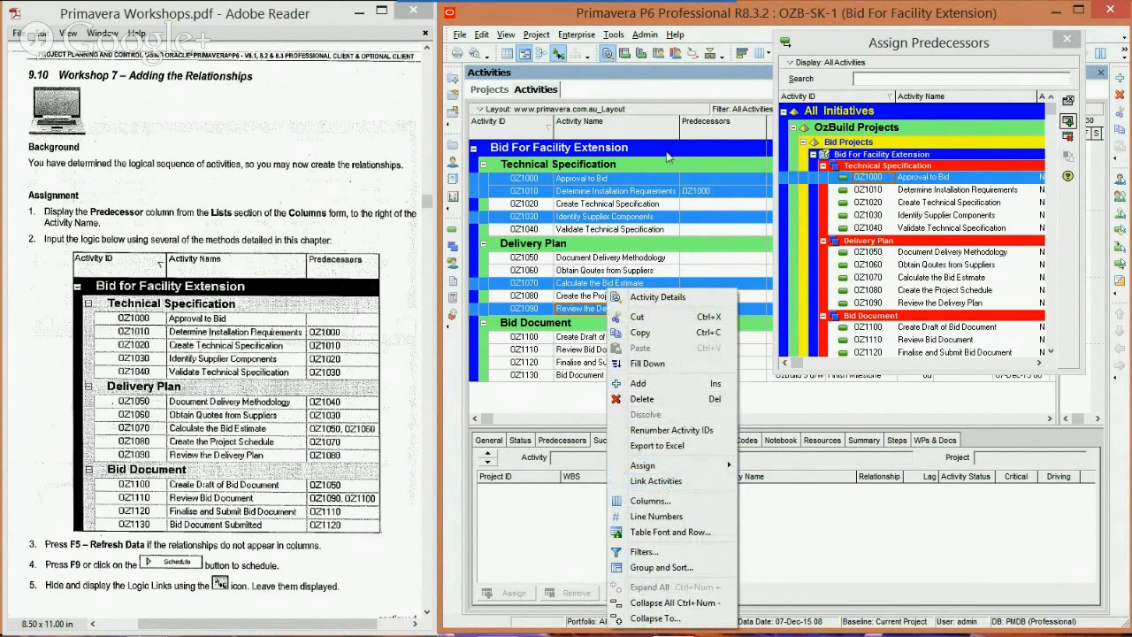
left_click(606, 245)
left_click(610, 180)
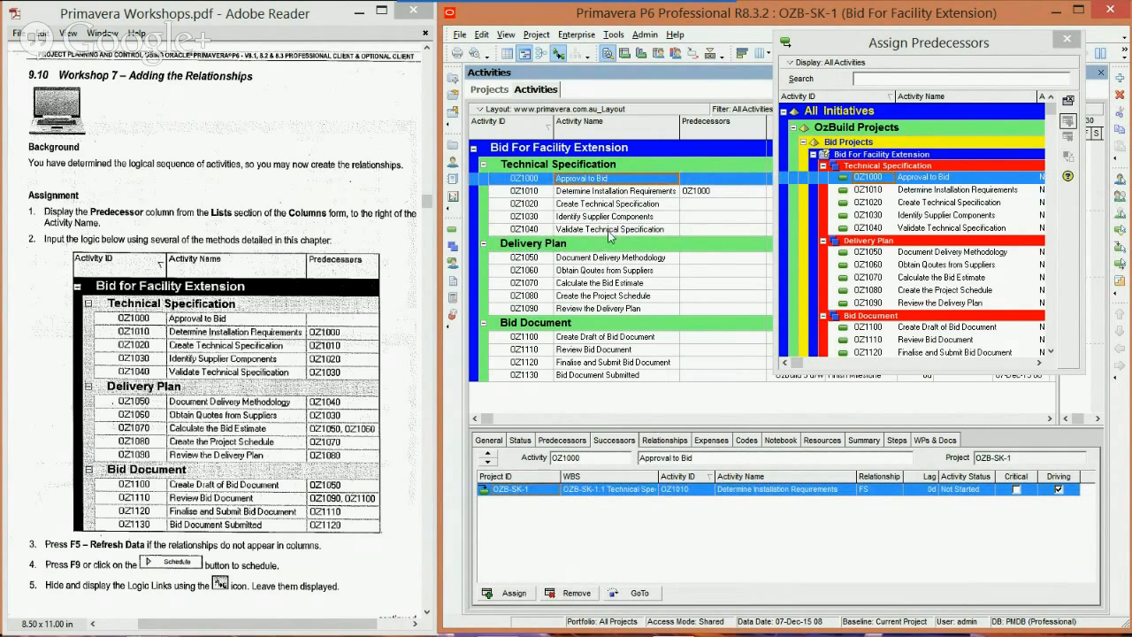
left_click(608, 229, "shift")
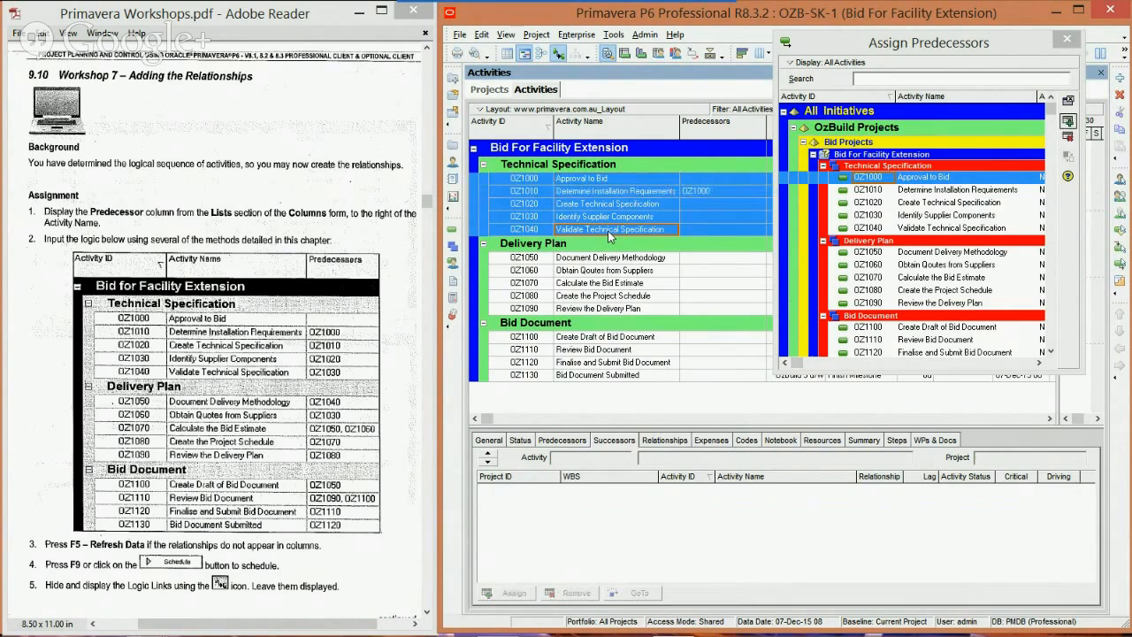
right_click(622, 206)
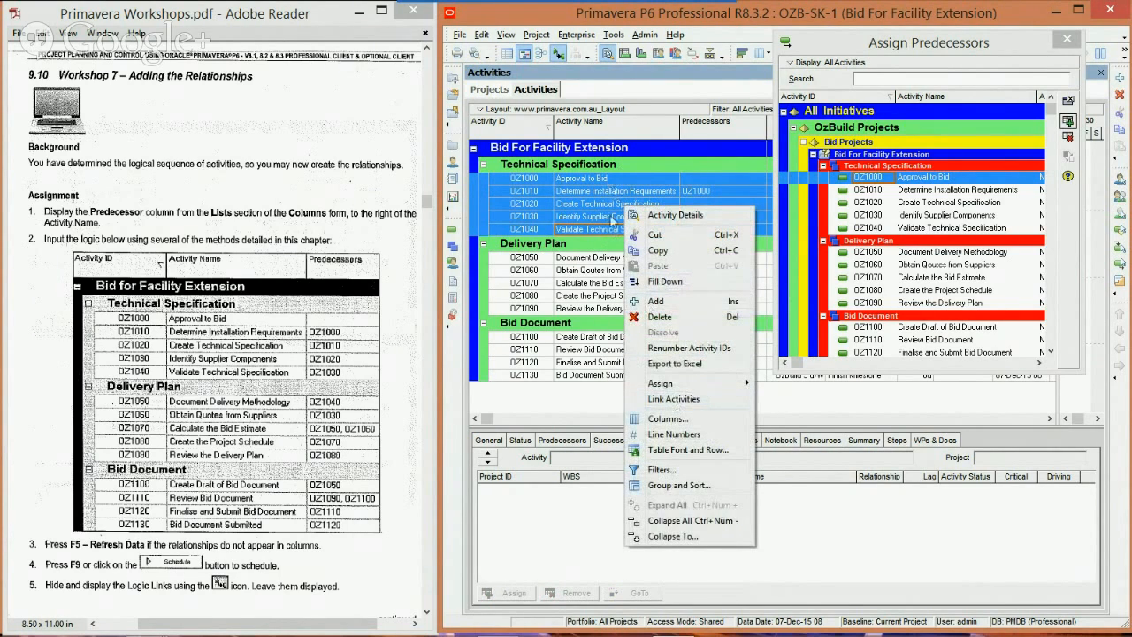
left_click(603, 230)
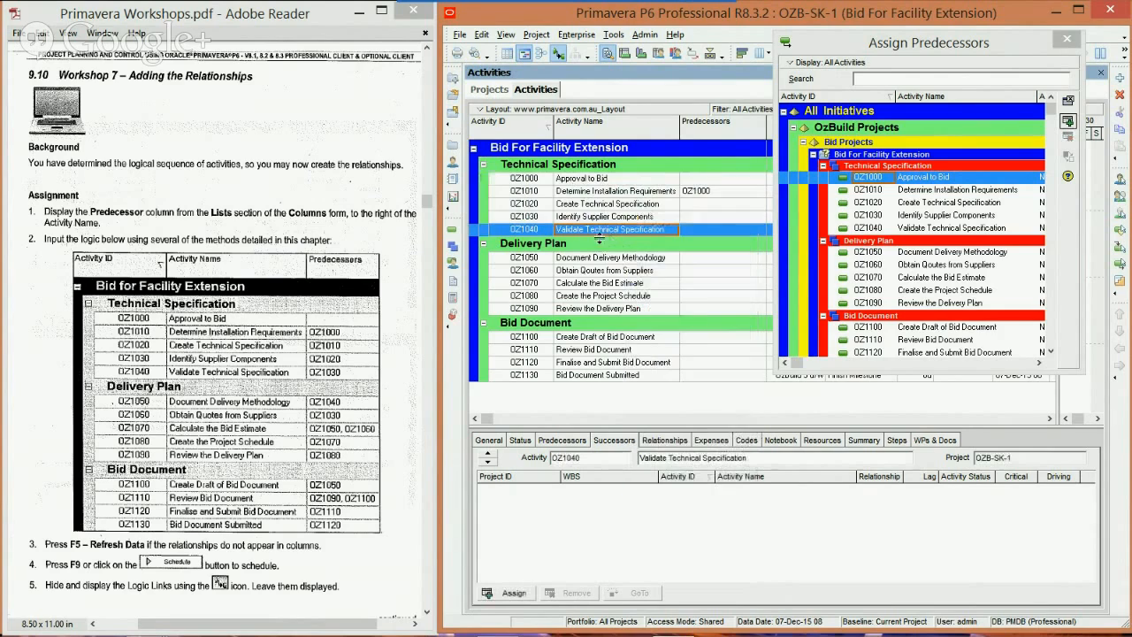
Step: Link activities OZ1010, OZ1020, OZ1030 and OZ1040 in sequence with the Link Activities command
left_click(640, 192)
left_click(637, 205, "ctrl")
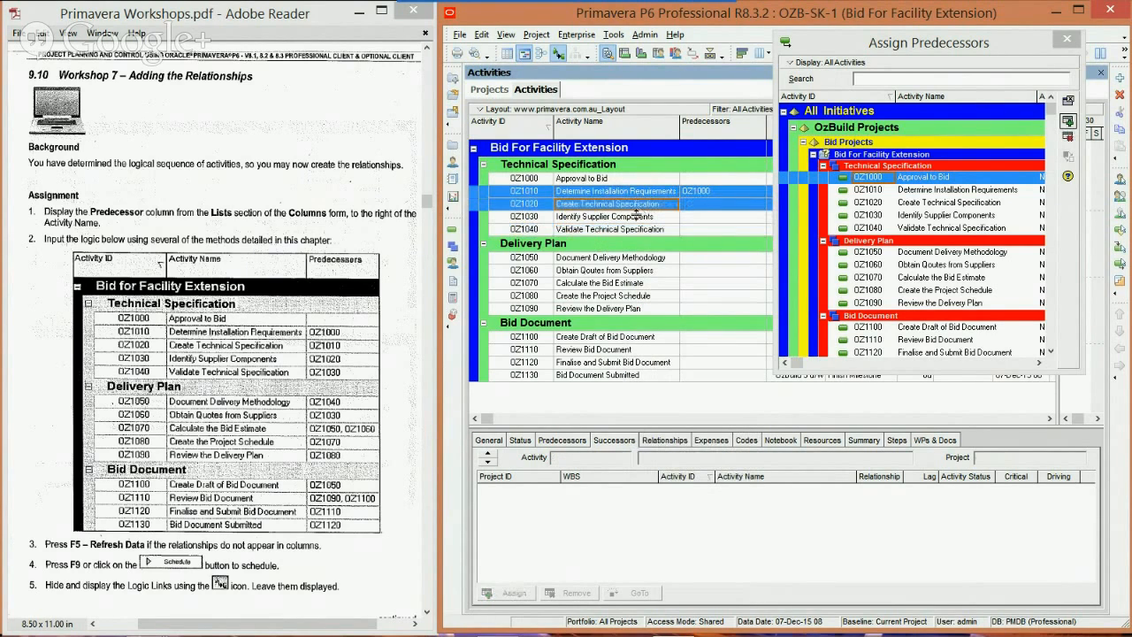
left_click(637, 217, "ctrl")
left_click(640, 229, "ctrl")
right_click(641, 231)
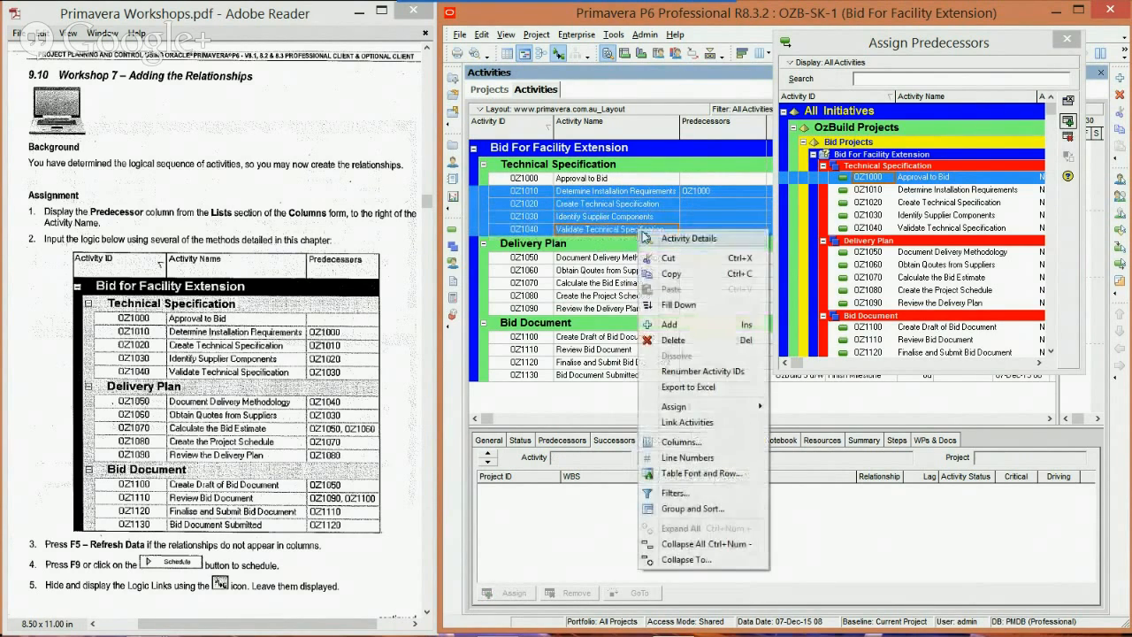
left_click(690, 422)
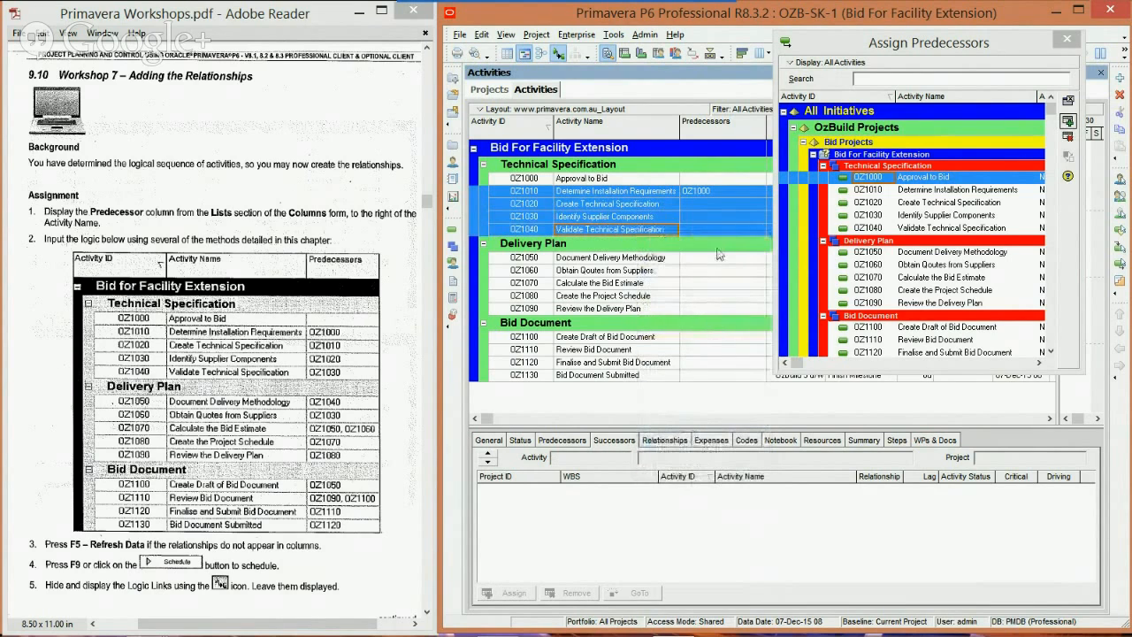
left_click(718, 248)
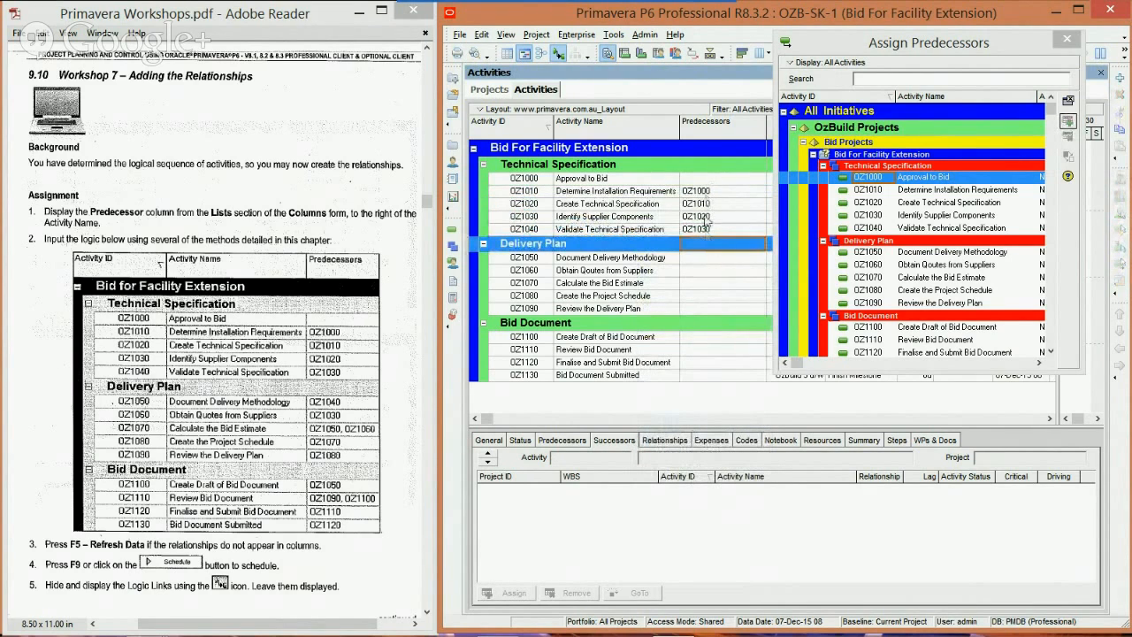
Step: Assign OZ1040 as the predecessor of OZ1050 Document Delivery Methodology and OZ1030 as the predecessor of OZ1060 Obtain Quotes from Suppliers
left_click(682, 260)
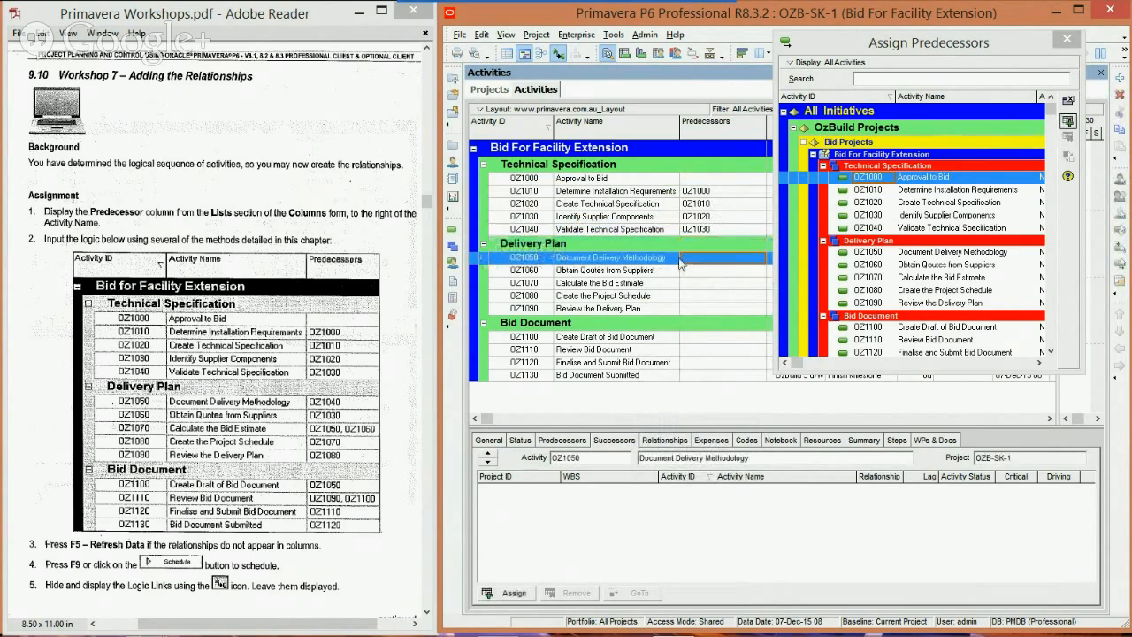
double_click(884, 228)
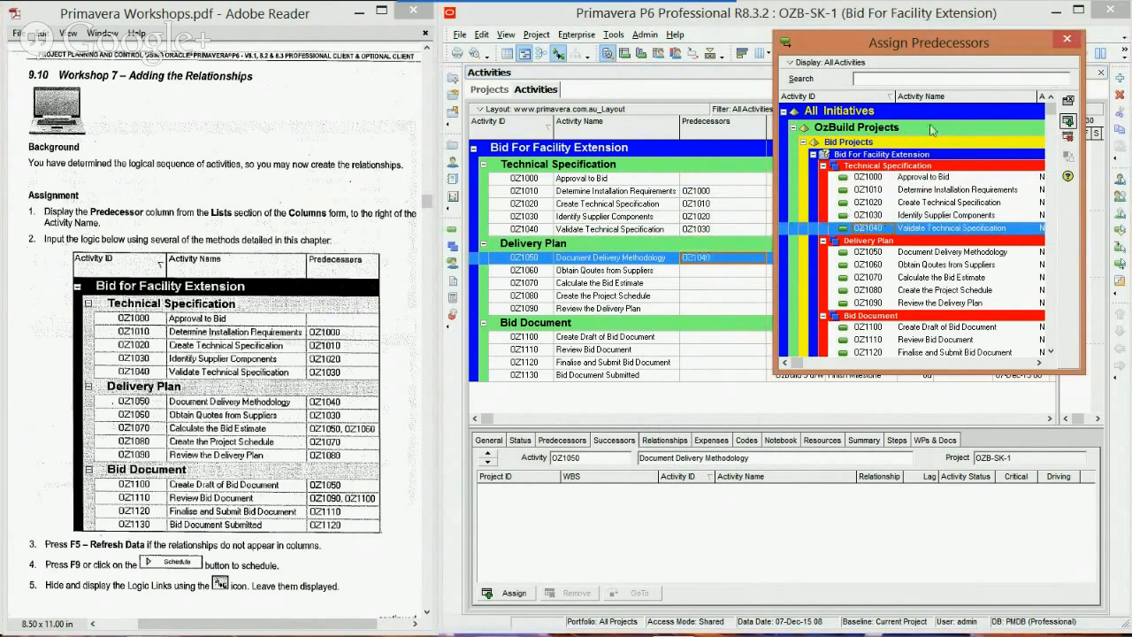
left_click(726, 269)
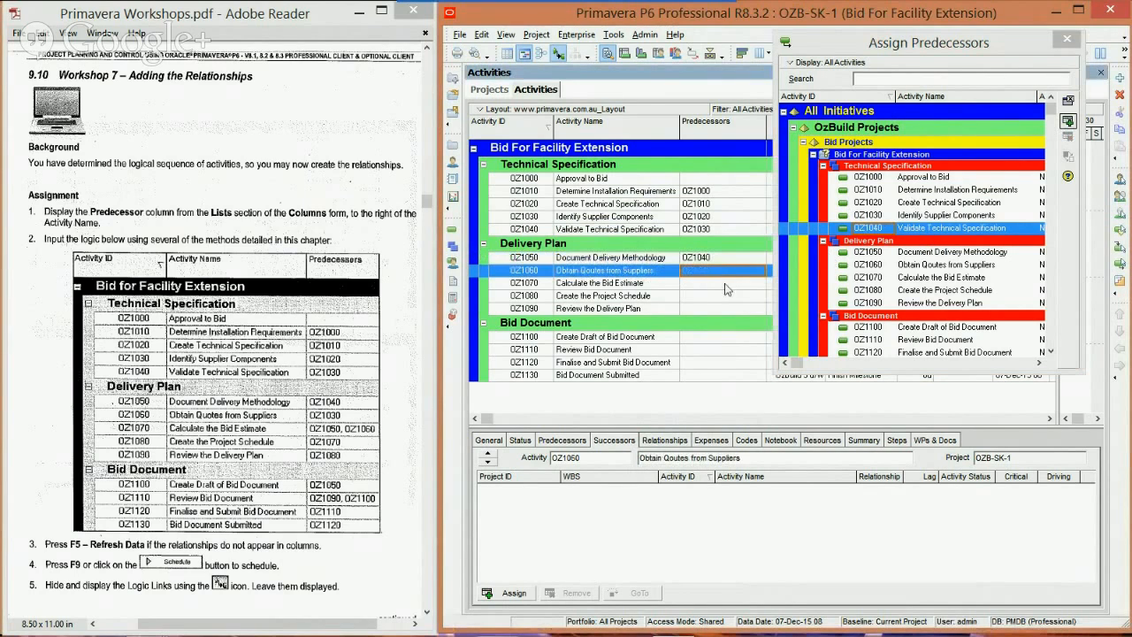
double_click(896, 215)
Step: Assign OZ1050 Document Delivery Methodology and OZ1060 together as predecessors of OZ1070 Calculate the Bid Estimate
left_click(730, 283)
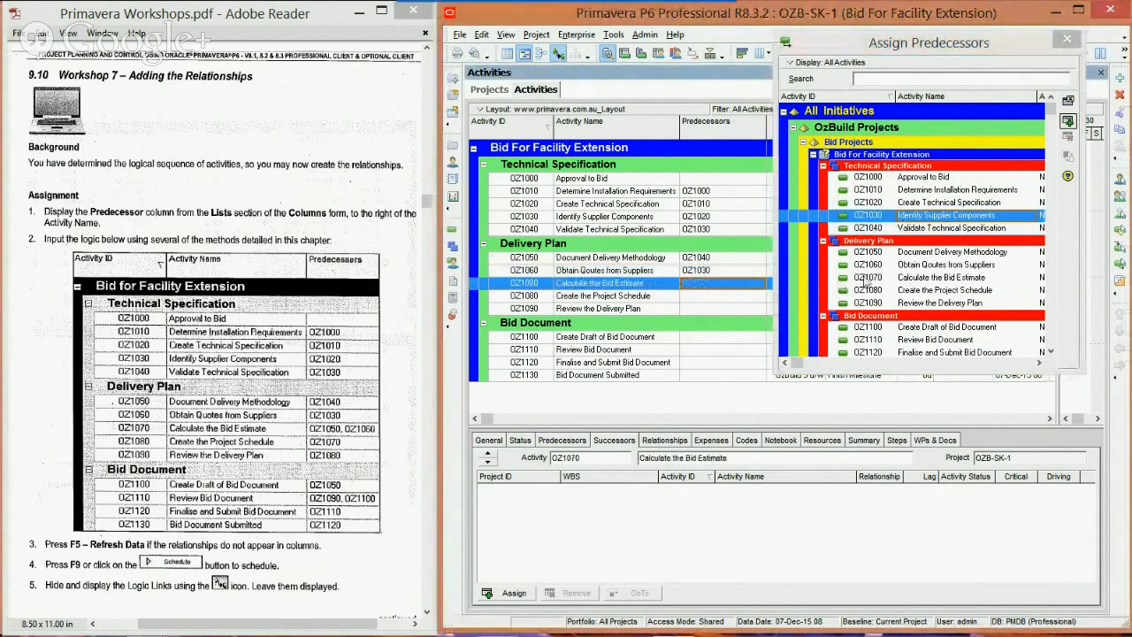
left_click(877, 254)
left_click(876, 266, "ctrl")
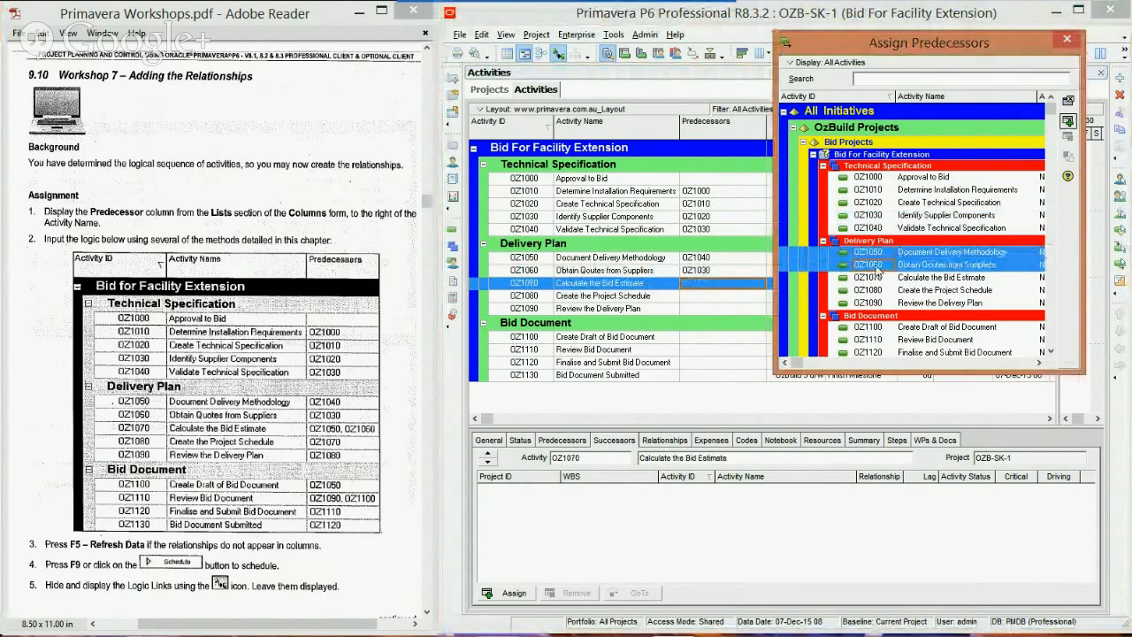
left_click(925, 264, "ctrl")
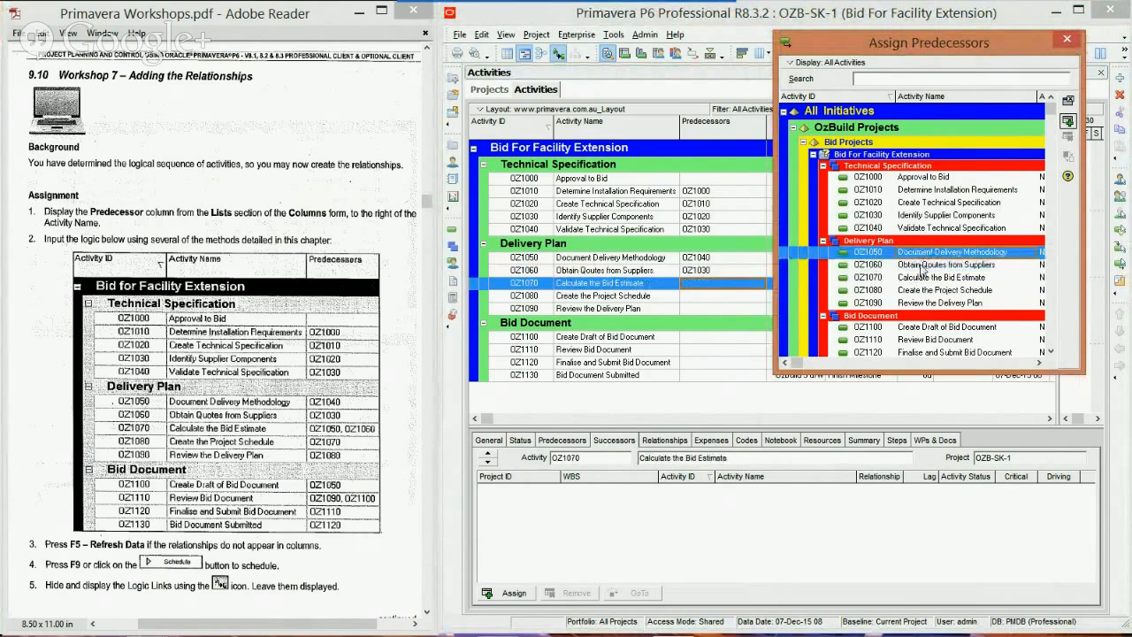
left_click(922, 265, "ctrl")
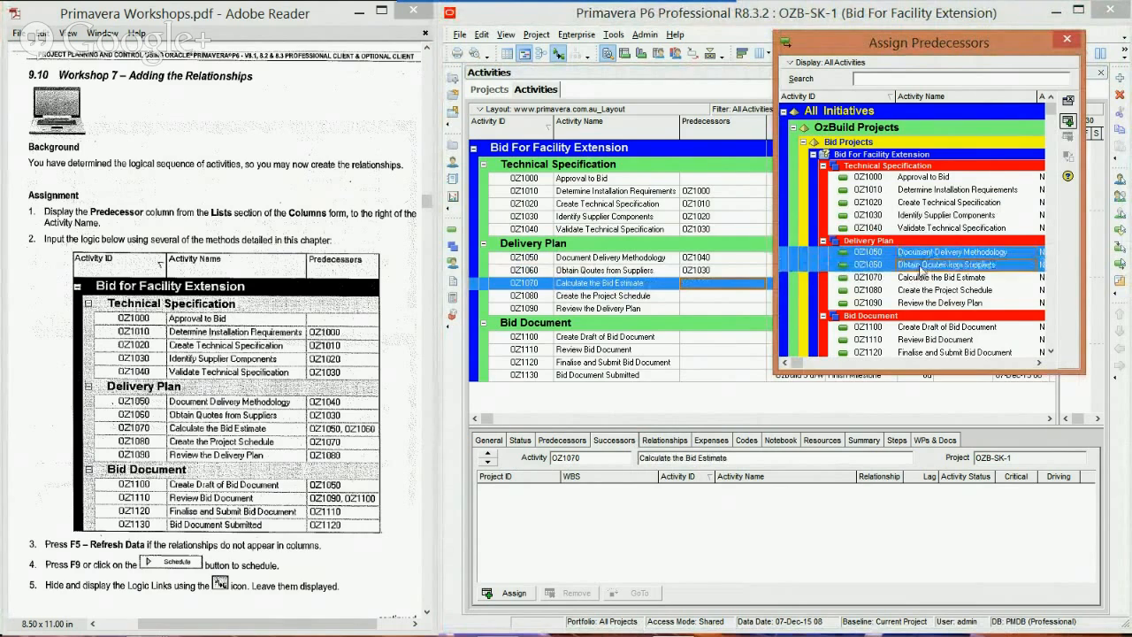
left_click(1068, 123)
Step: Assign OZ1070 as the predecessor of OZ1080 Create the Project Schedule and OZ1080 as the predecessor of OZ1090 Review the Delivery Plan
left_click(719, 297)
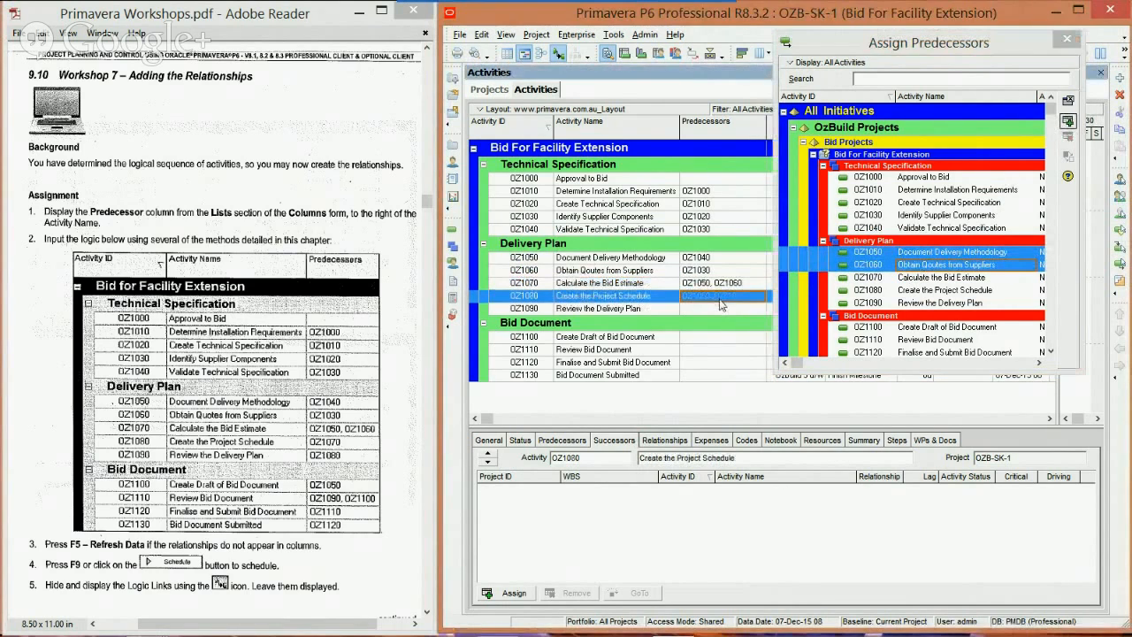
double_click(890, 278)
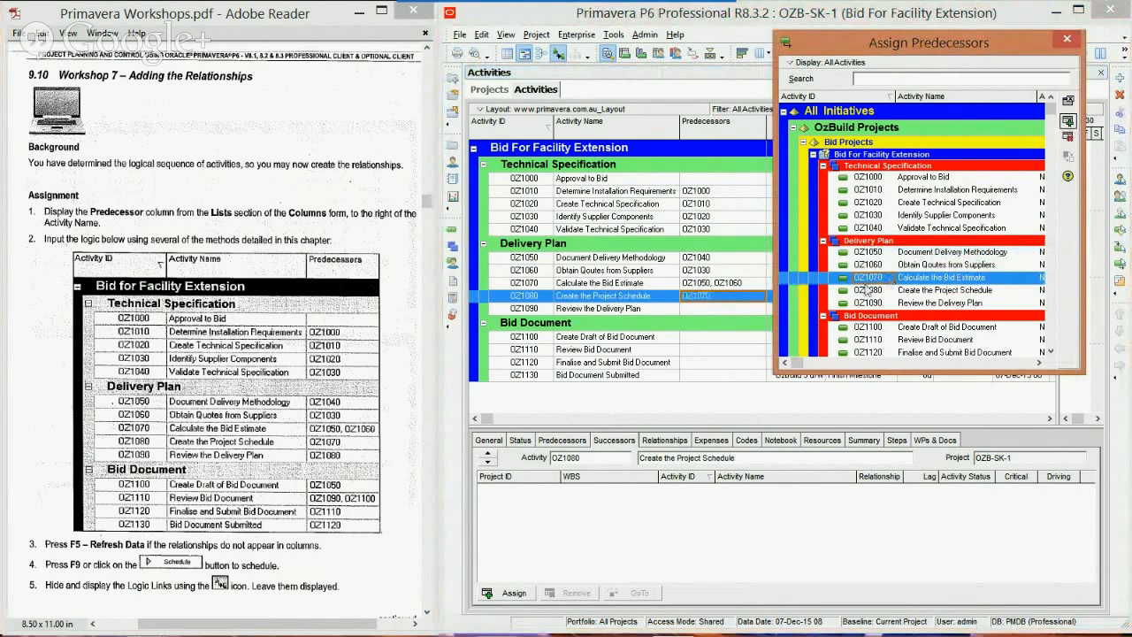
left_click(748, 311)
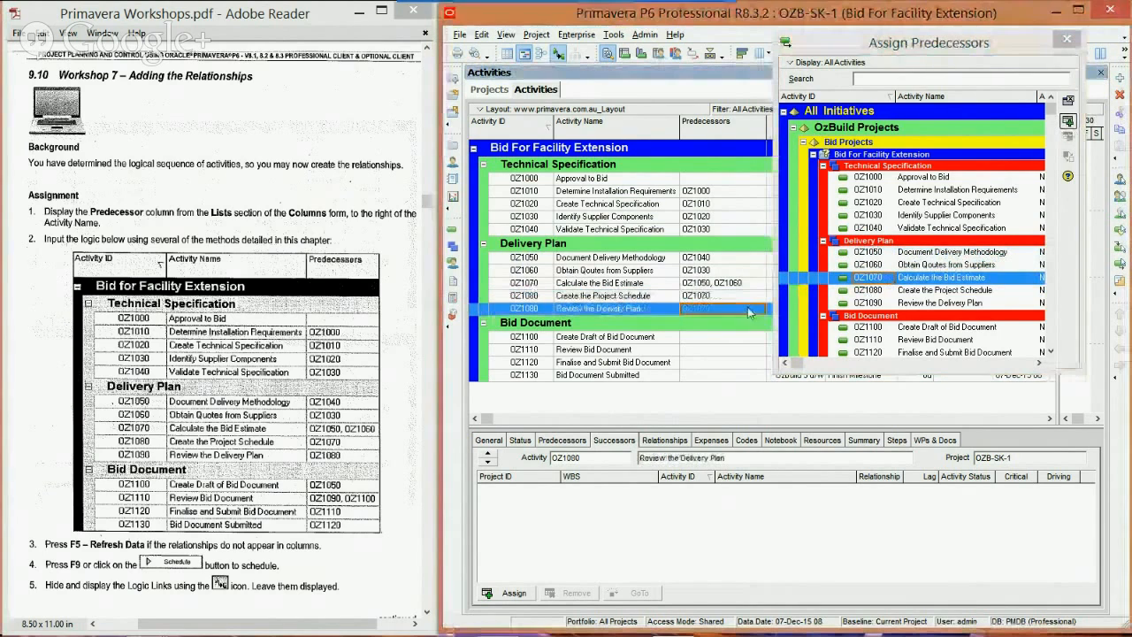
double_click(924, 289)
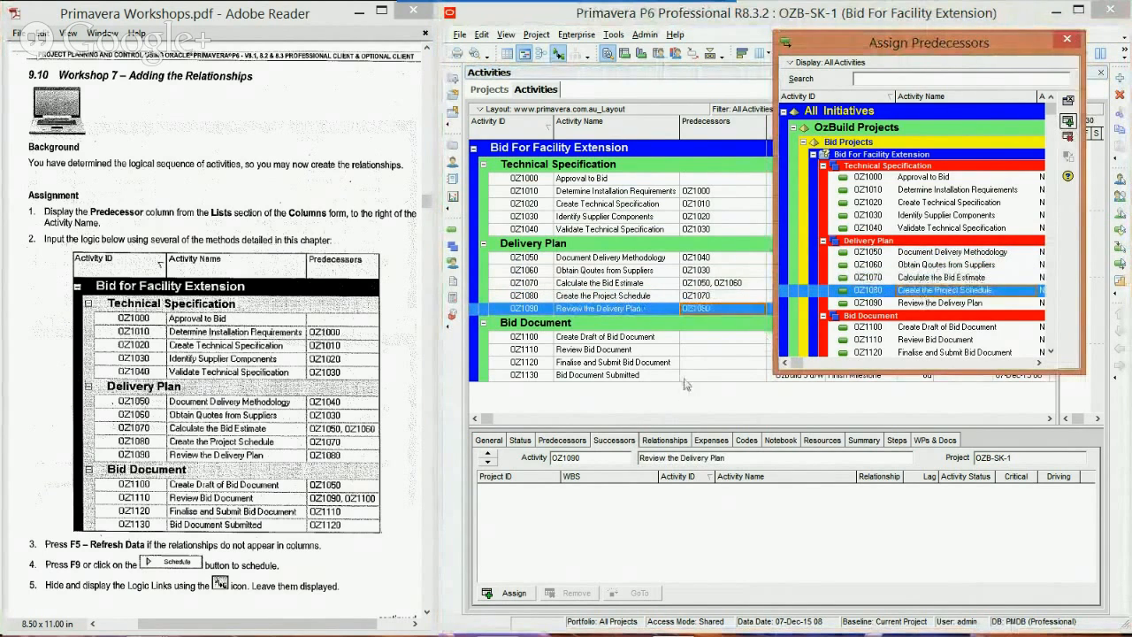
Step: Assign OZ1050 as the predecessor of OZ1100 Create Draft of Bid Document, and OZ1090 and OZ1100 as predecessors of OZ1110 Review Bid Document
left_click(707, 337)
double_click(891, 253)
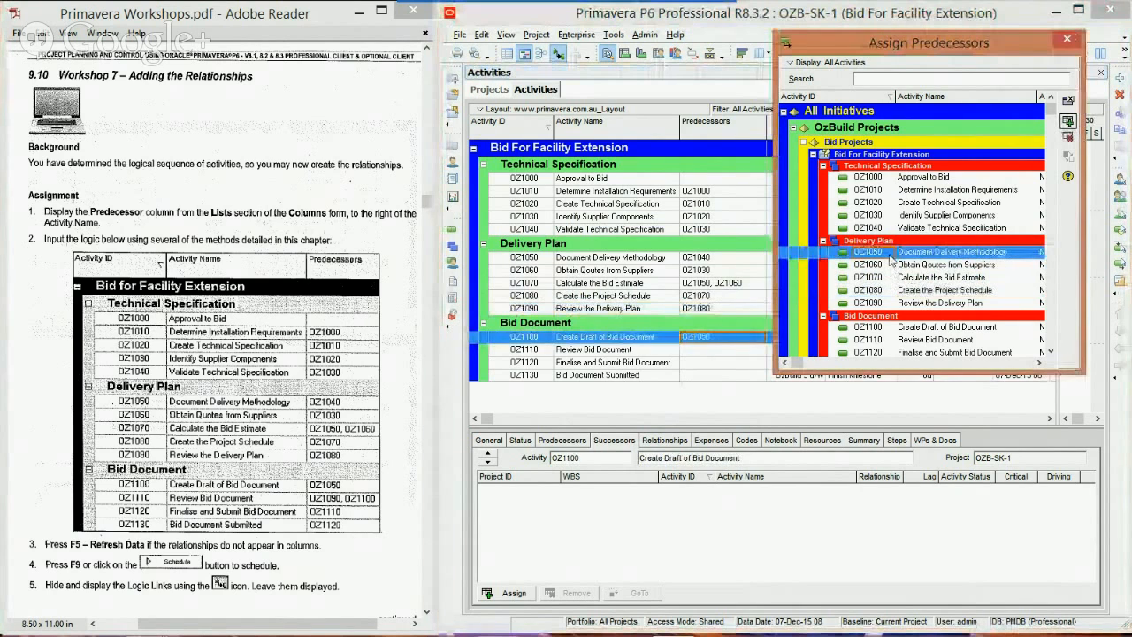
left_click(751, 350)
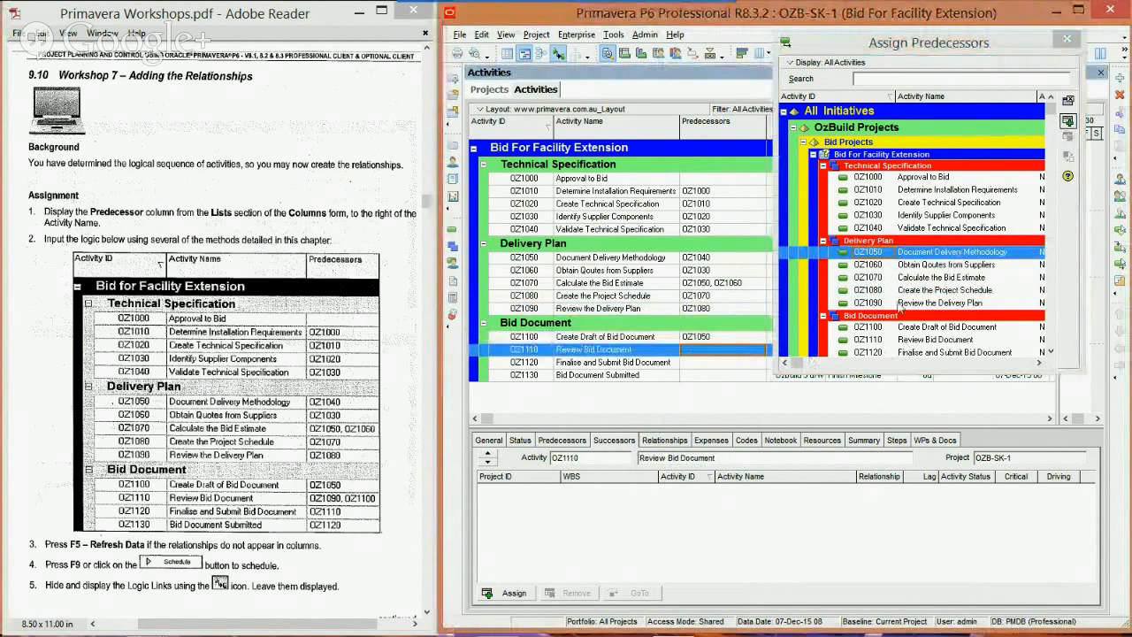
left_click(885, 305)
left_click(884, 328, "ctrl")
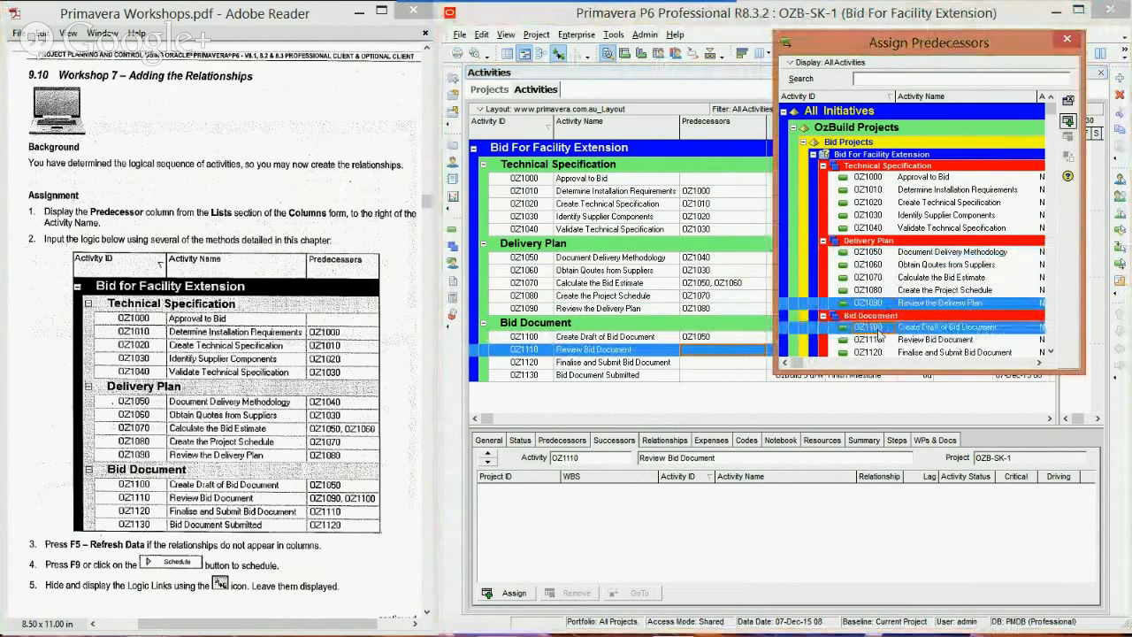
left_click(1069, 120)
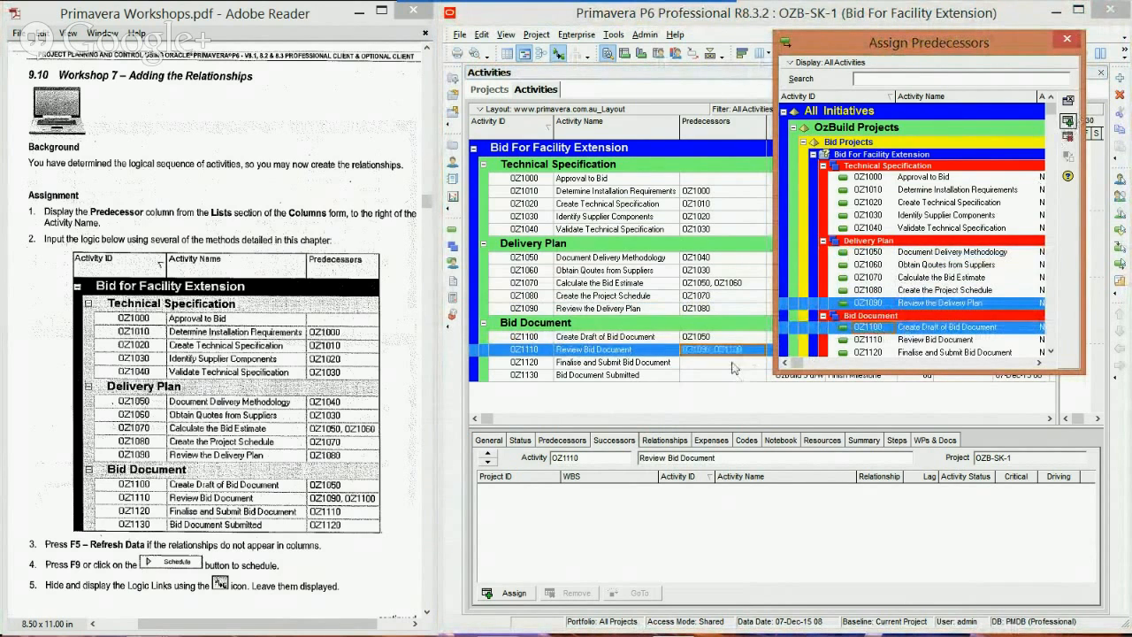
Step: Assign OZ1110 as the predecessor of OZ1120, and connect OZ1120 to OZ1130 Bid Document Submitted with the Link Activities command
left_click(735, 363)
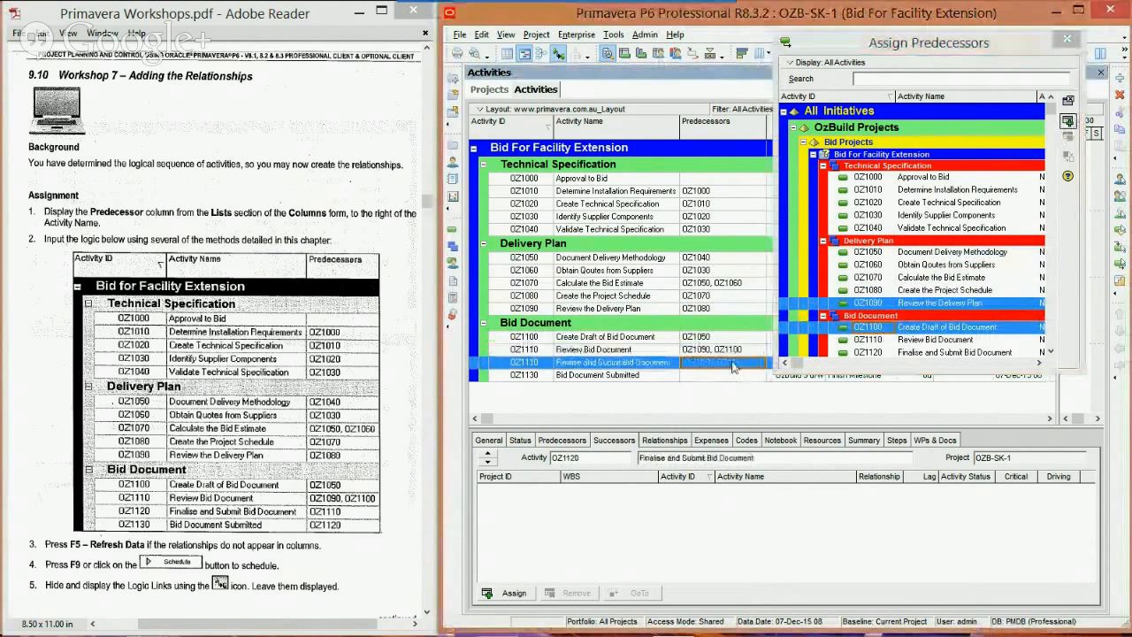
double_click(872, 340)
left_click(652, 383)
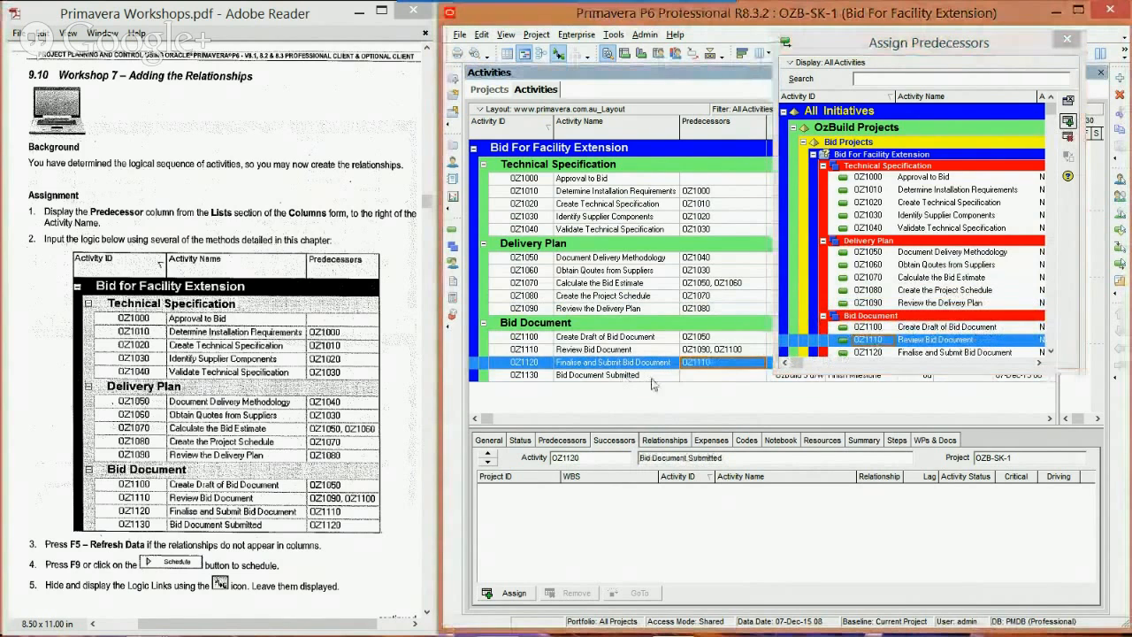
left_click(652, 375, "shift")
right_click(652, 373)
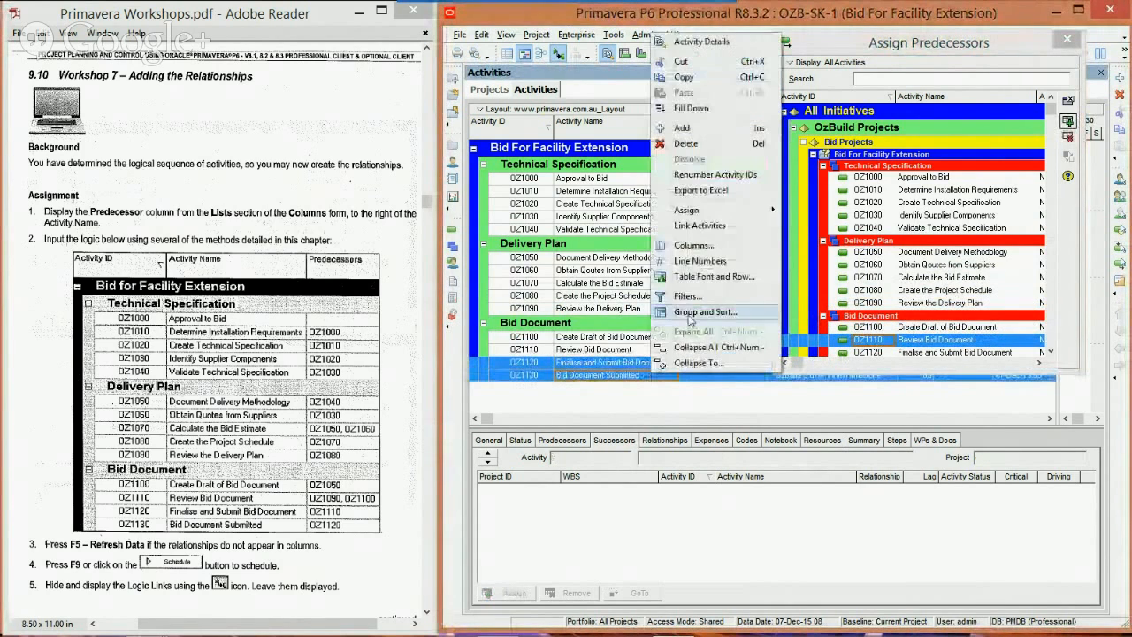
left_click(700, 226)
left_click(654, 325)
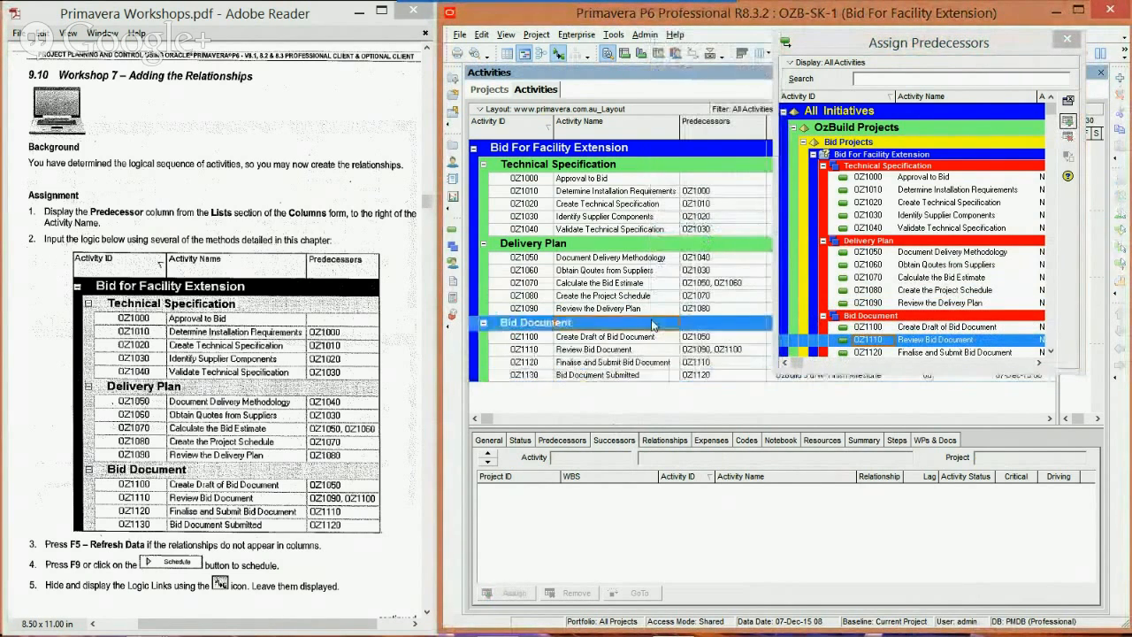
Step: Close the Assign Predecessors window and schedule the project with the data date 07-Dec-15, accepting the shared-mode confirmation
left_click(267, 484)
scroll(278, 485, "down", 2)
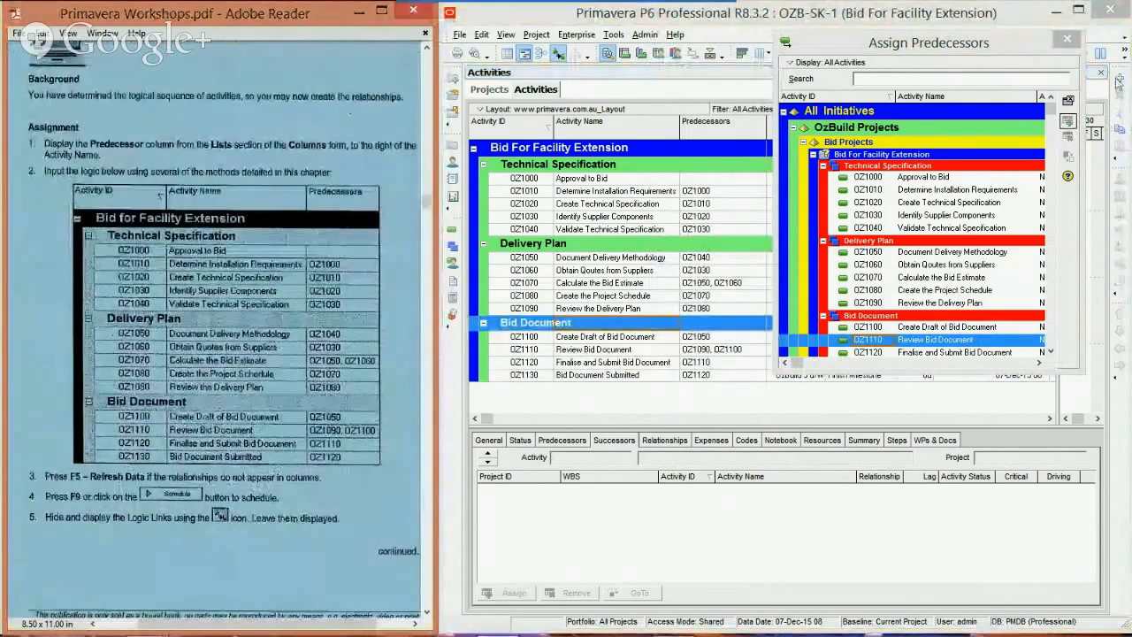
left_click(1067, 39)
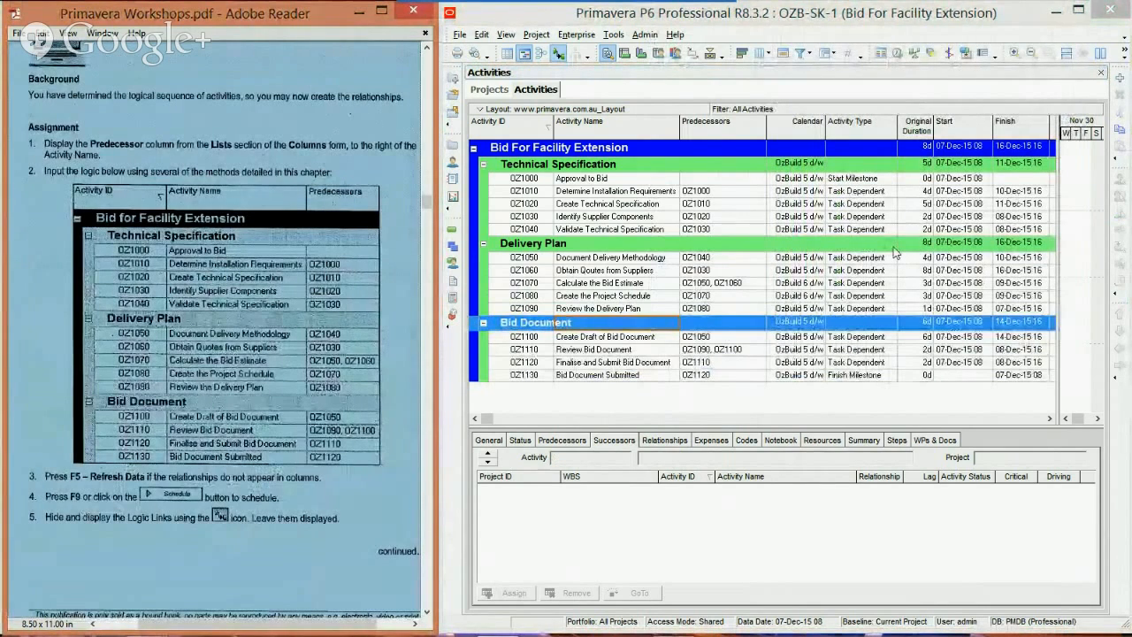
left_click(893, 247)
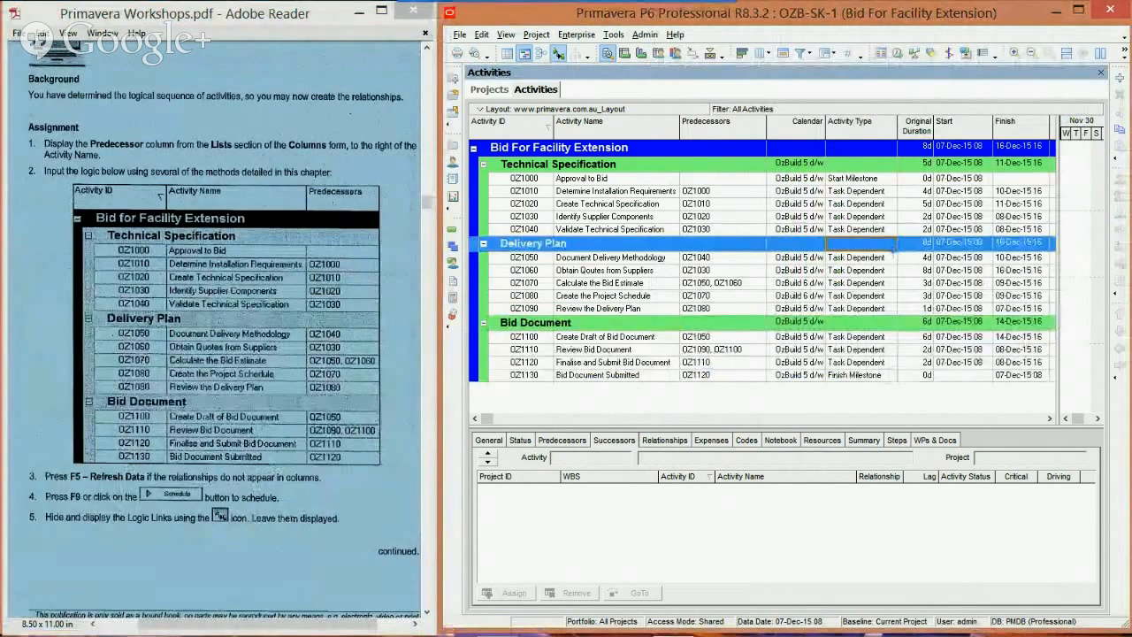
scroll(893, 250, "down", 4)
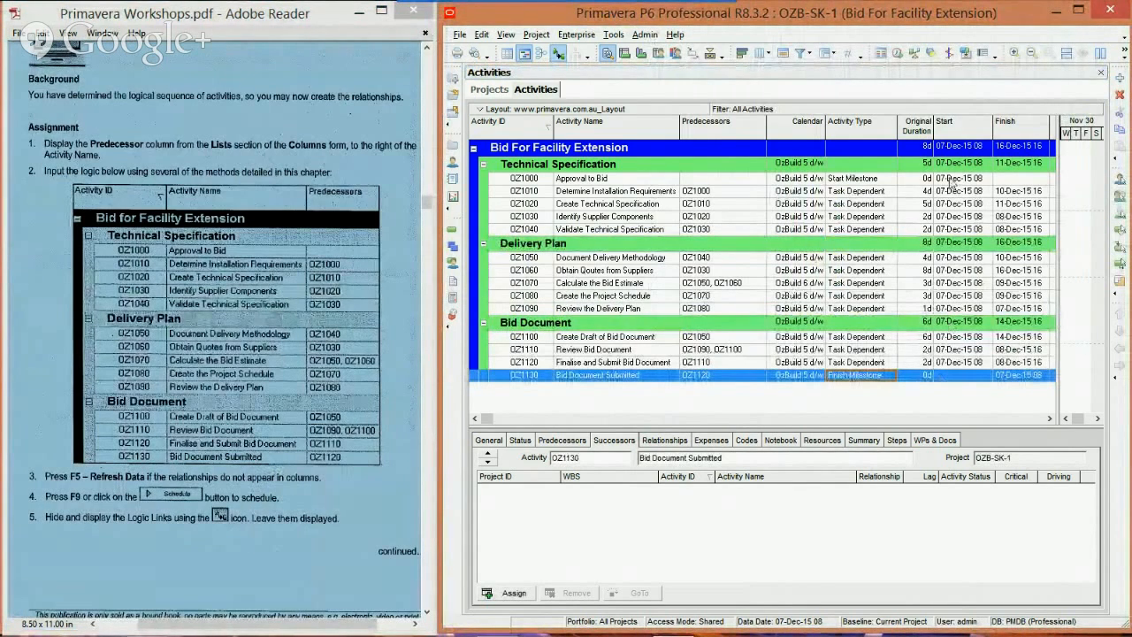
key("F9")
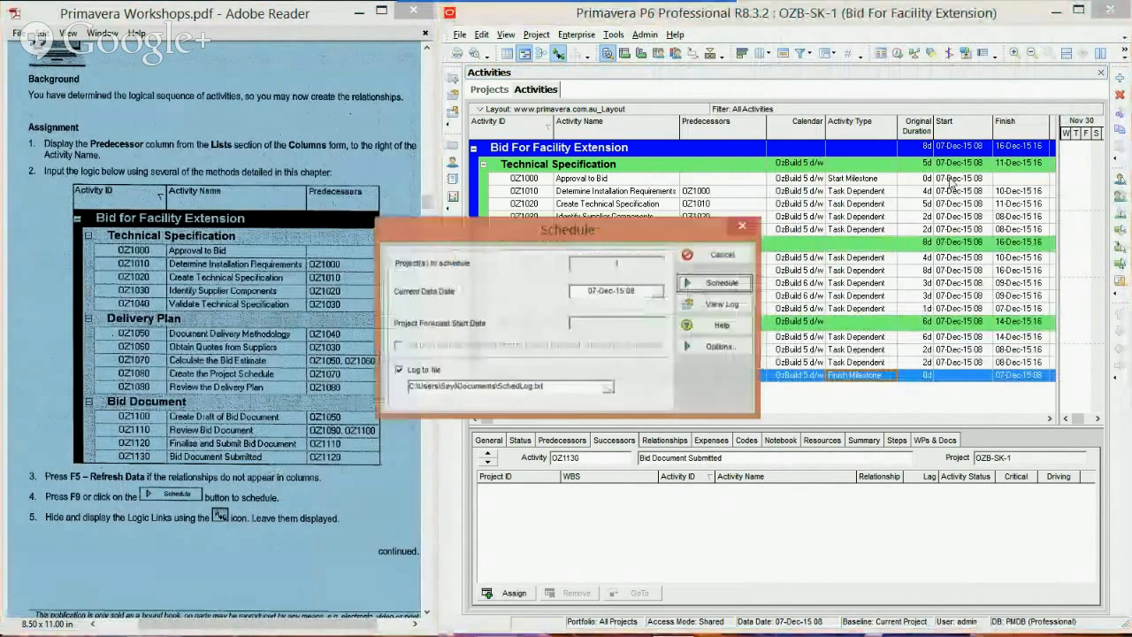
key("Return")
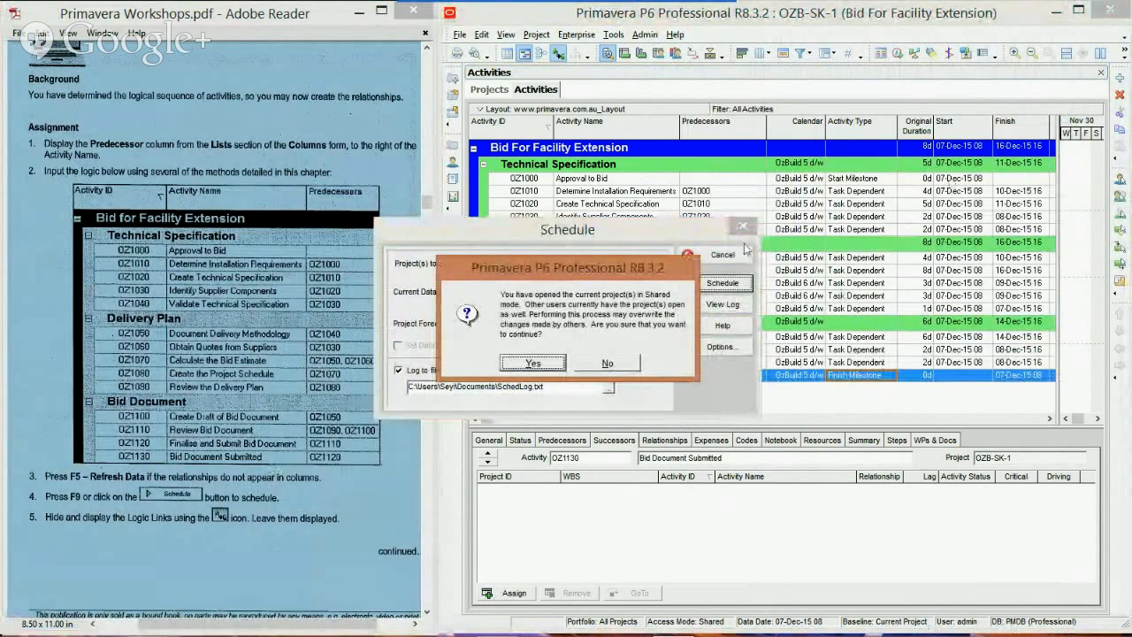
left_click(536, 362)
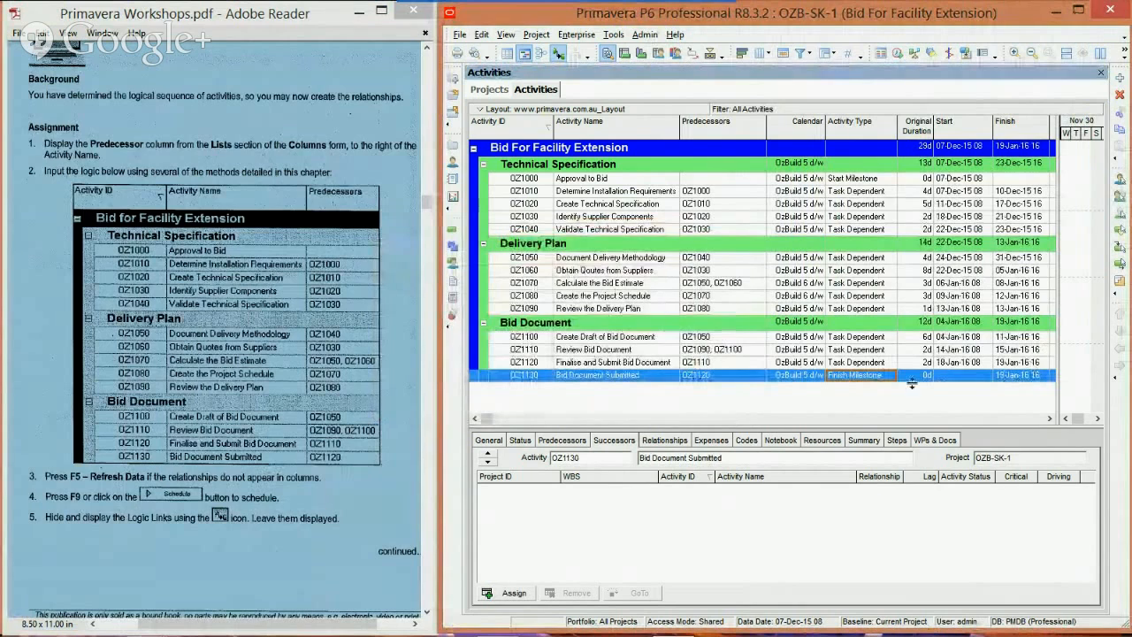
Step: Set the original duration of OZ1110 Review Bid Document to 4d and reschedule the project
left_click(921, 352)
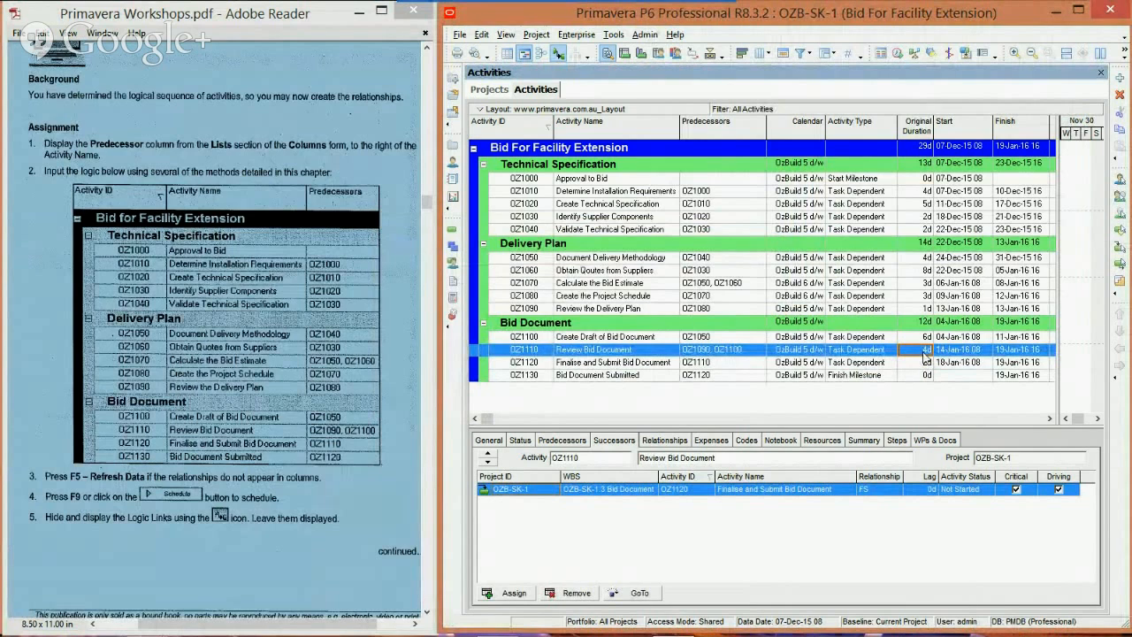
key("F9")
key("Return")
key("Return")
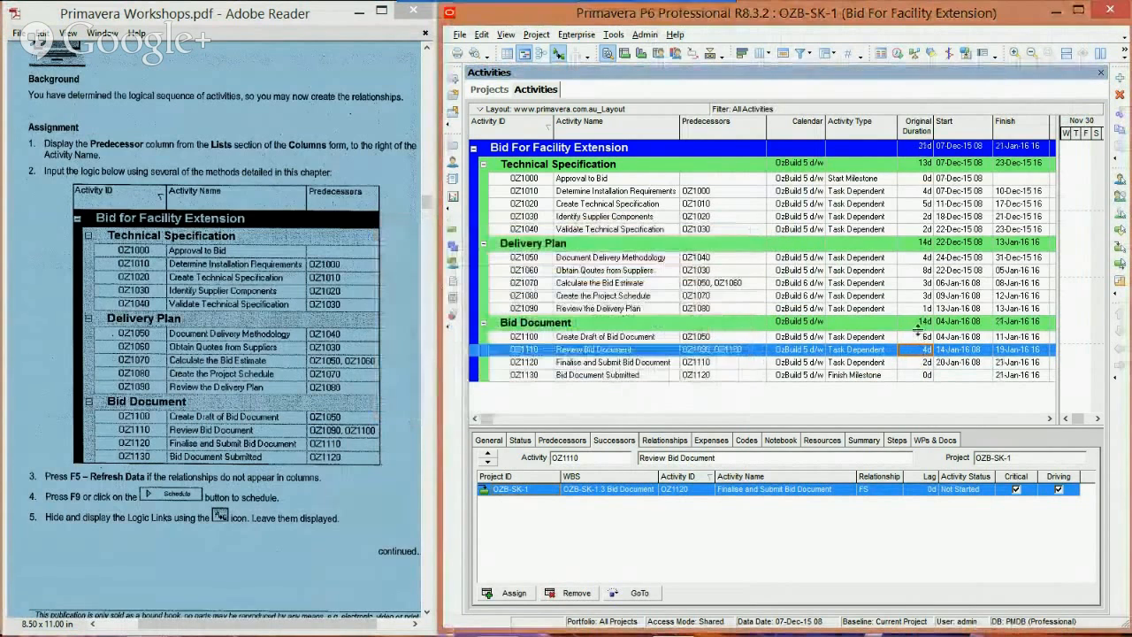
Step: Examine the finish date of Bid Document Submitted and the Total Float of activities OZ1040, OZ1050 and OZ1100
left_click(1050, 420)
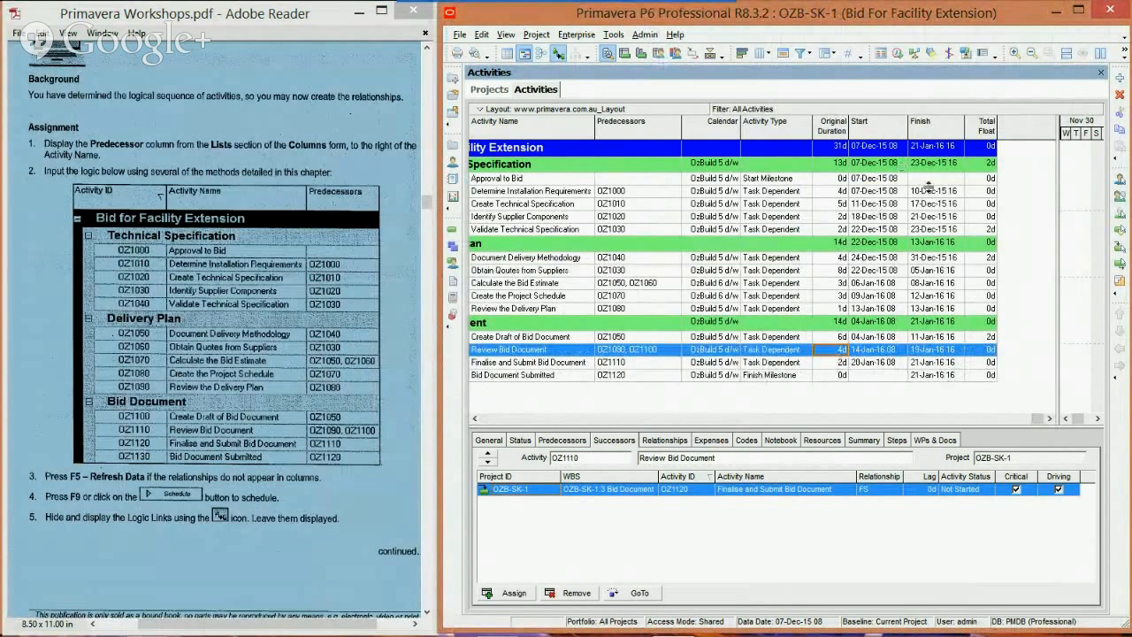
left_click(952, 376)
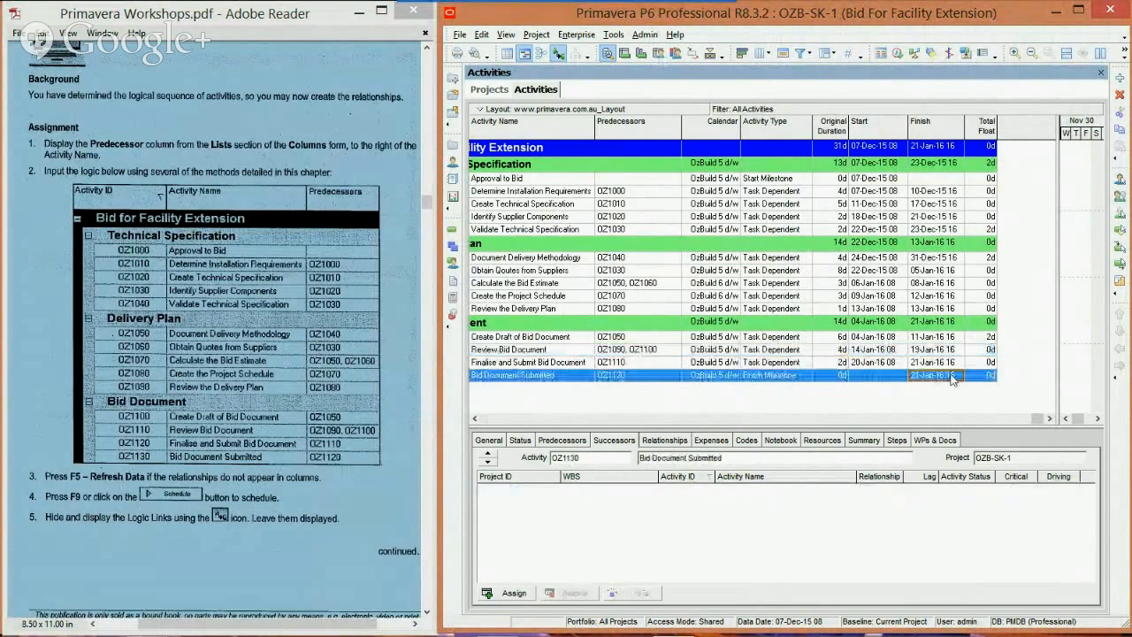
left_click(984, 232)
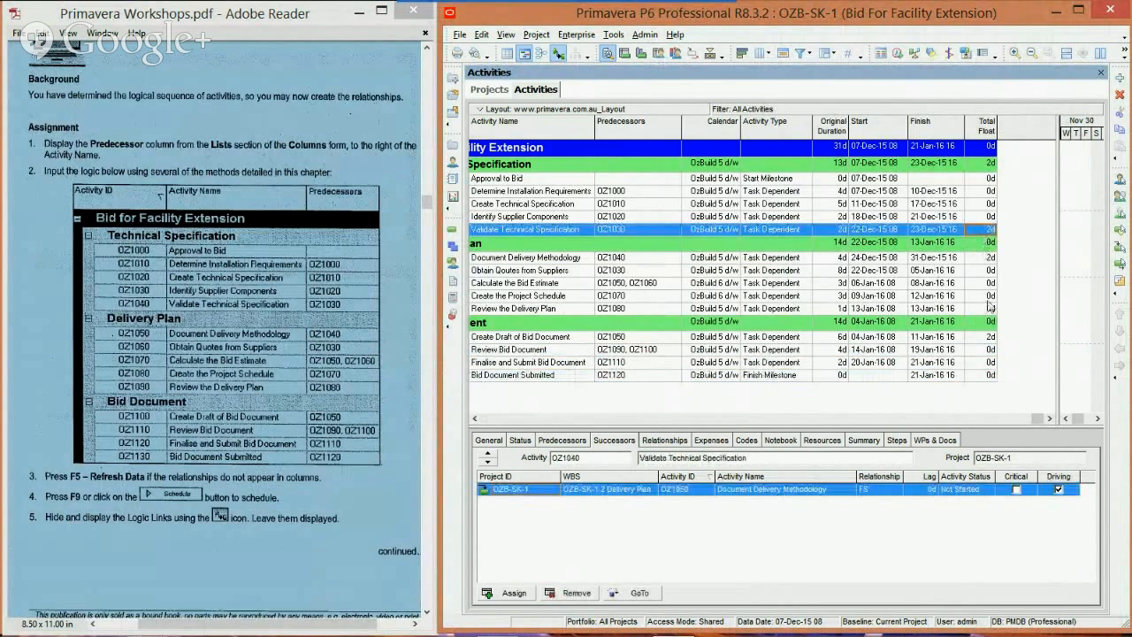
left_click(991, 258)
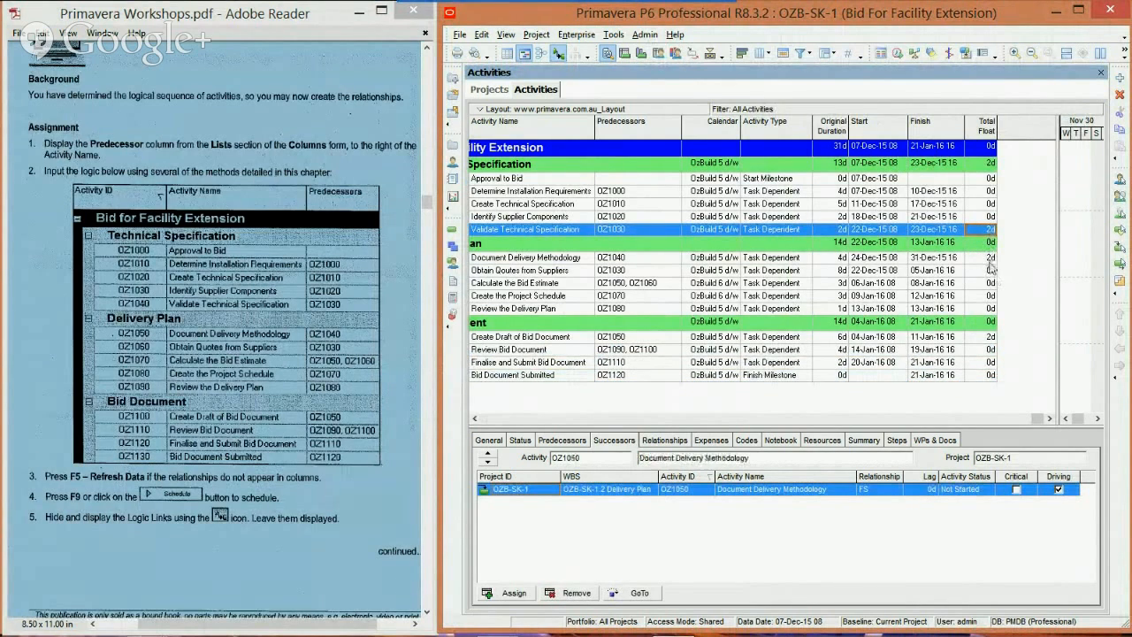
left_click(992, 337)
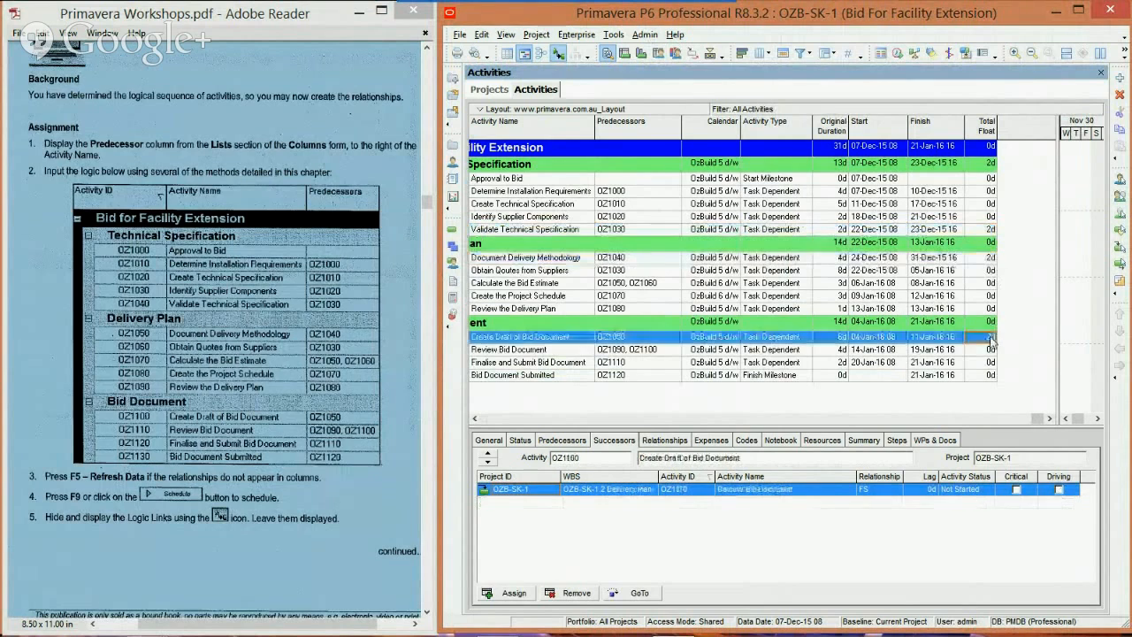
left_click(481, 417)
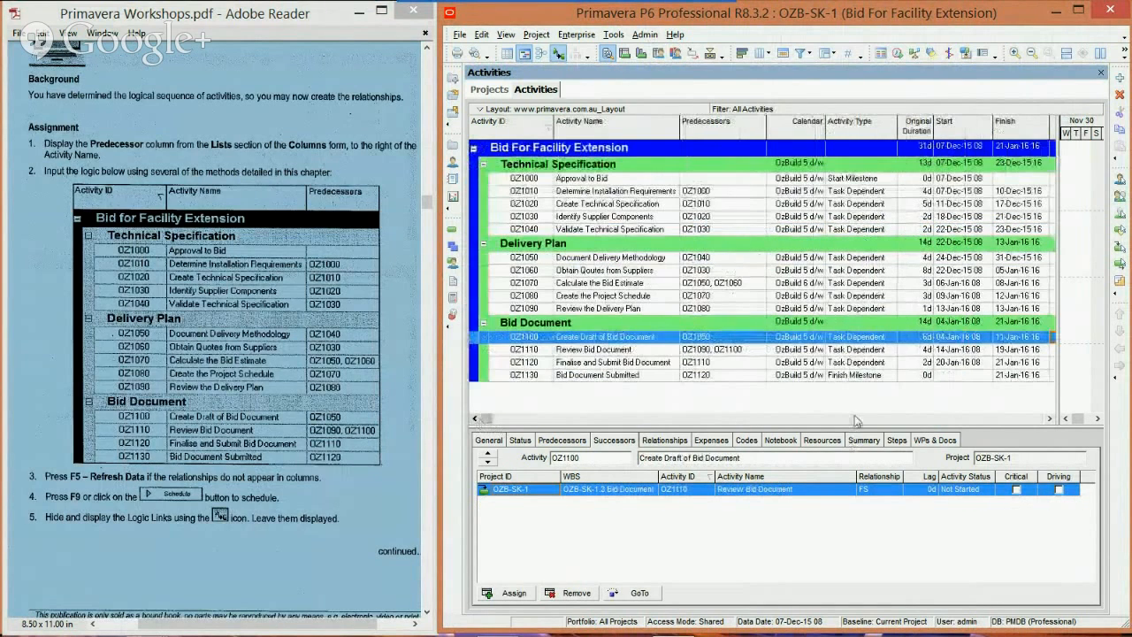
left_click(1049, 418)
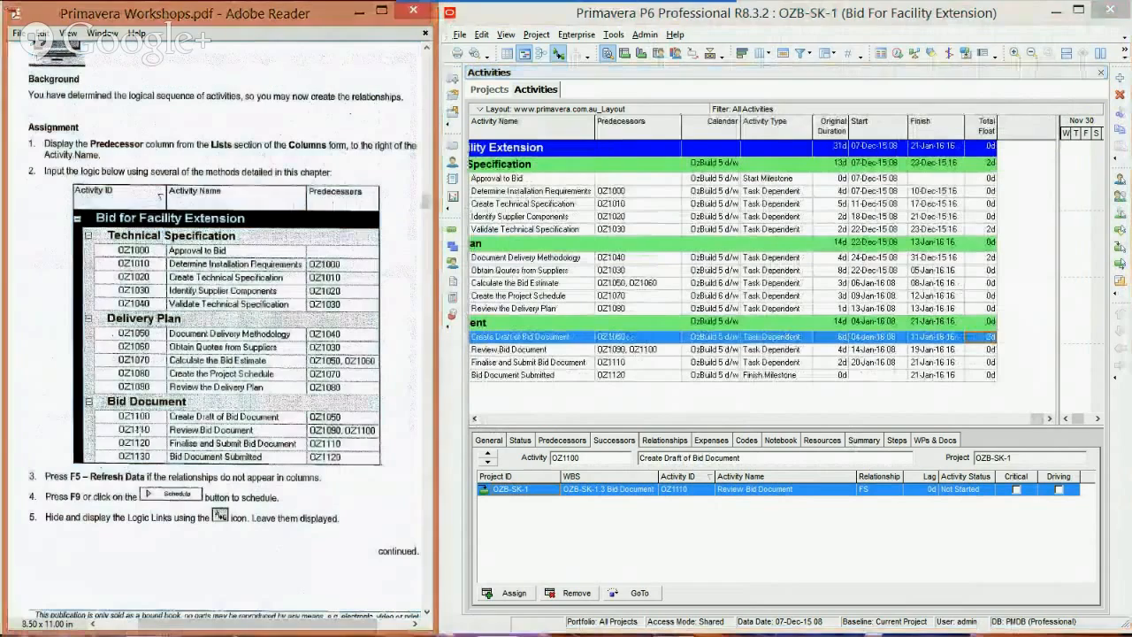
Step: Narrow the activity table to about the Predecessors column to expose the Gantt chart's bars and logic links
scroll(142, 453, "down", 1)
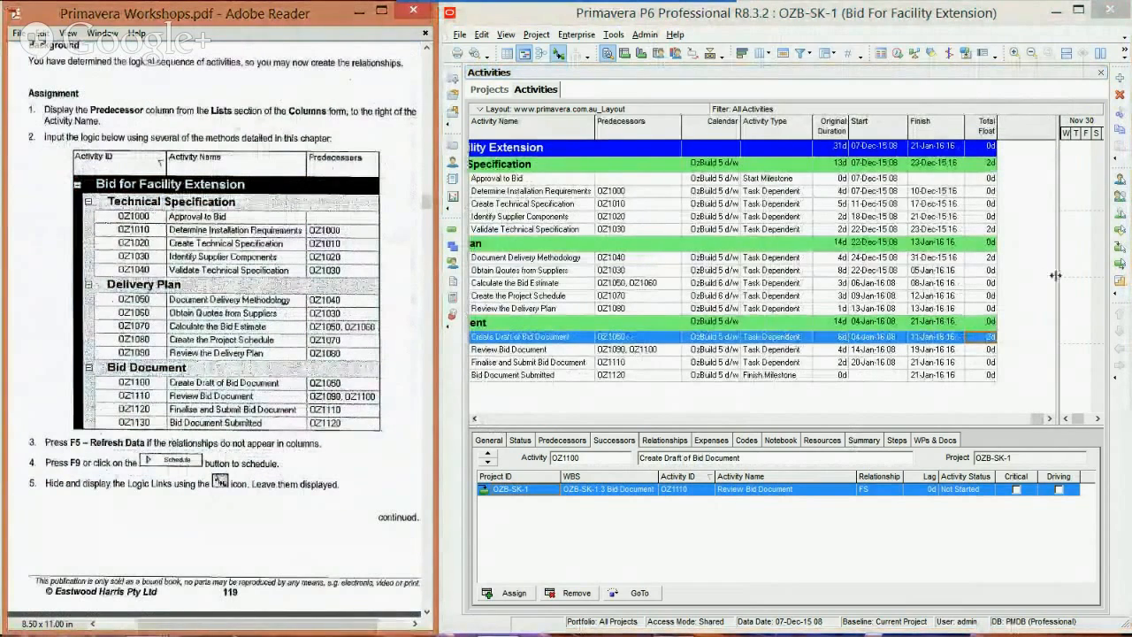
left_click(474, 418)
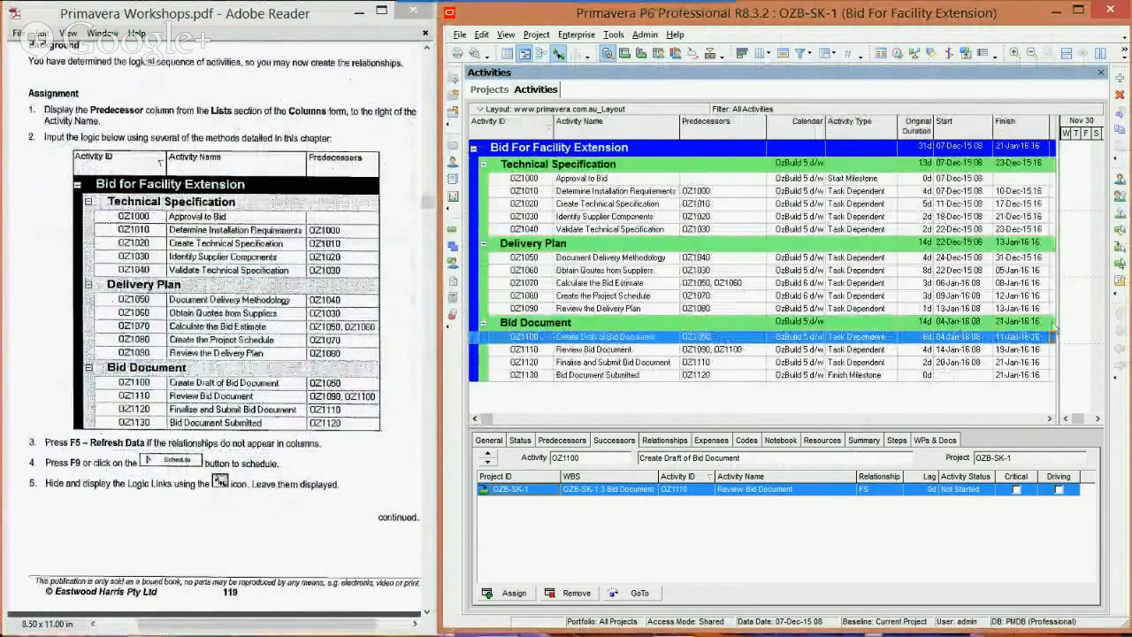
left_click_drag(841, 303, 708, 301)
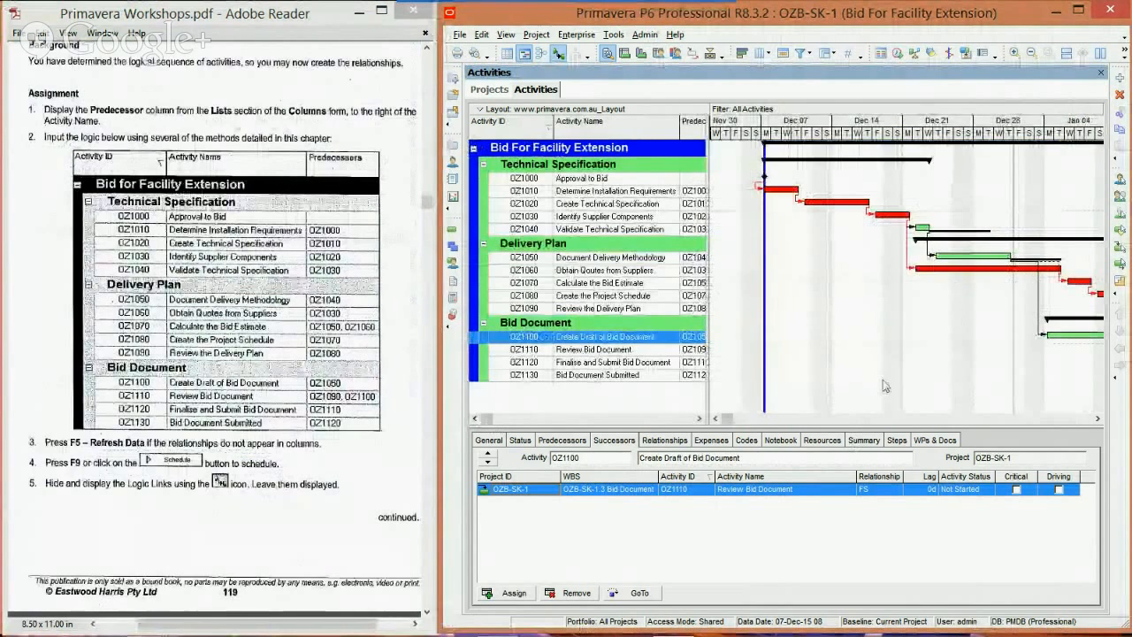
Step: Zoom the Gantt timescale out to months and weeks, and widen the activity table to reach its Total Float column
left_click(1097, 419)
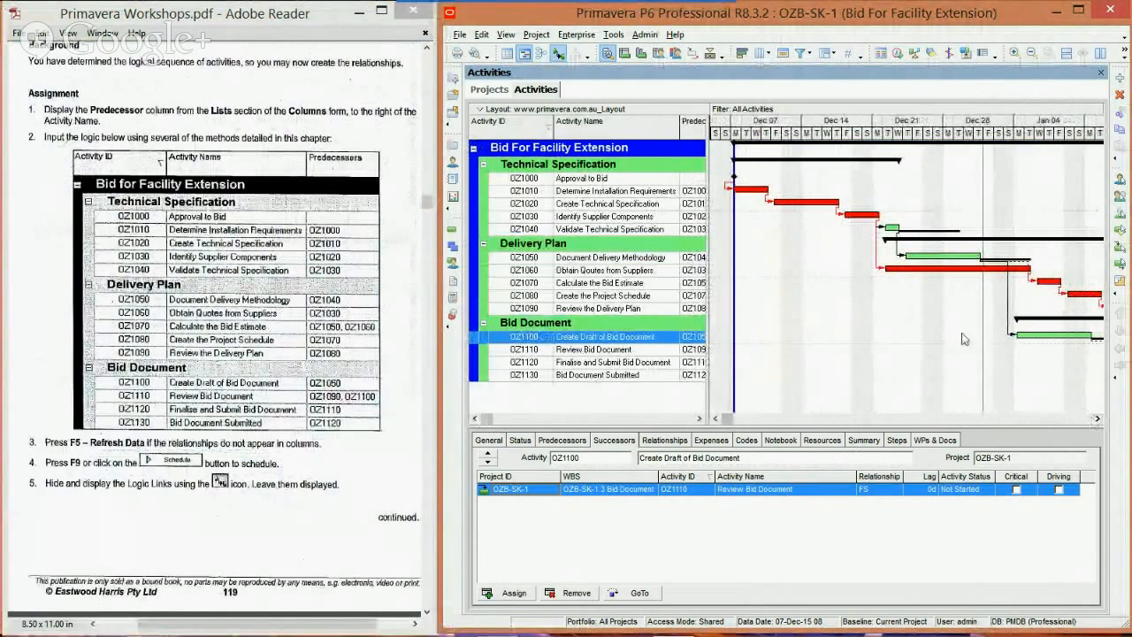
left_click(1029, 54)
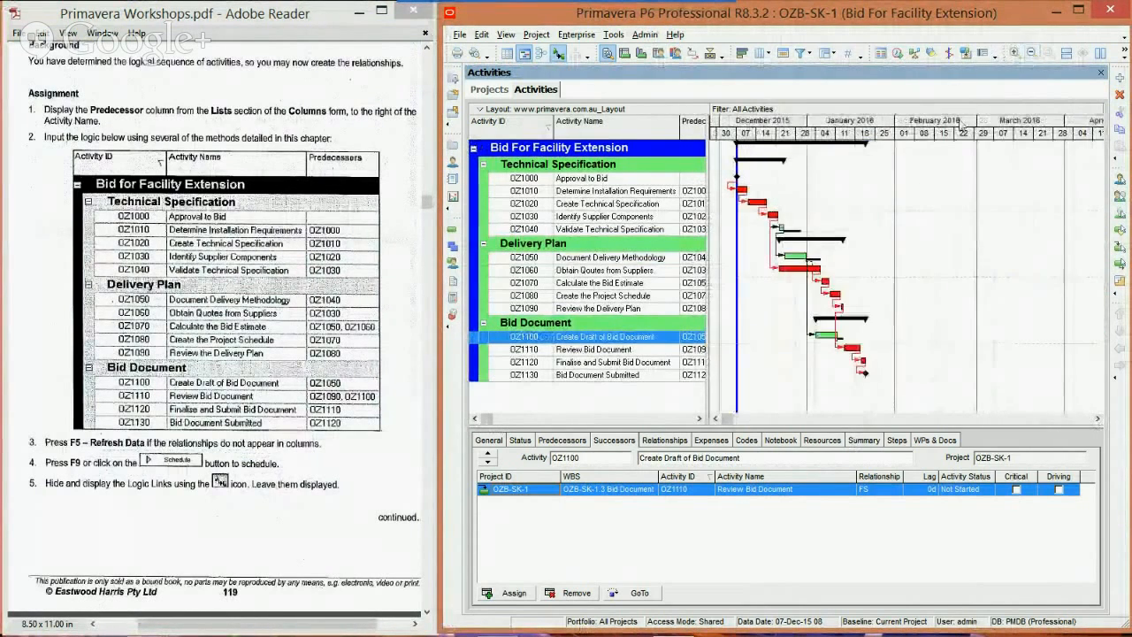
left_click_drag(702, 302, 925, 303)
left_click(971, 318)
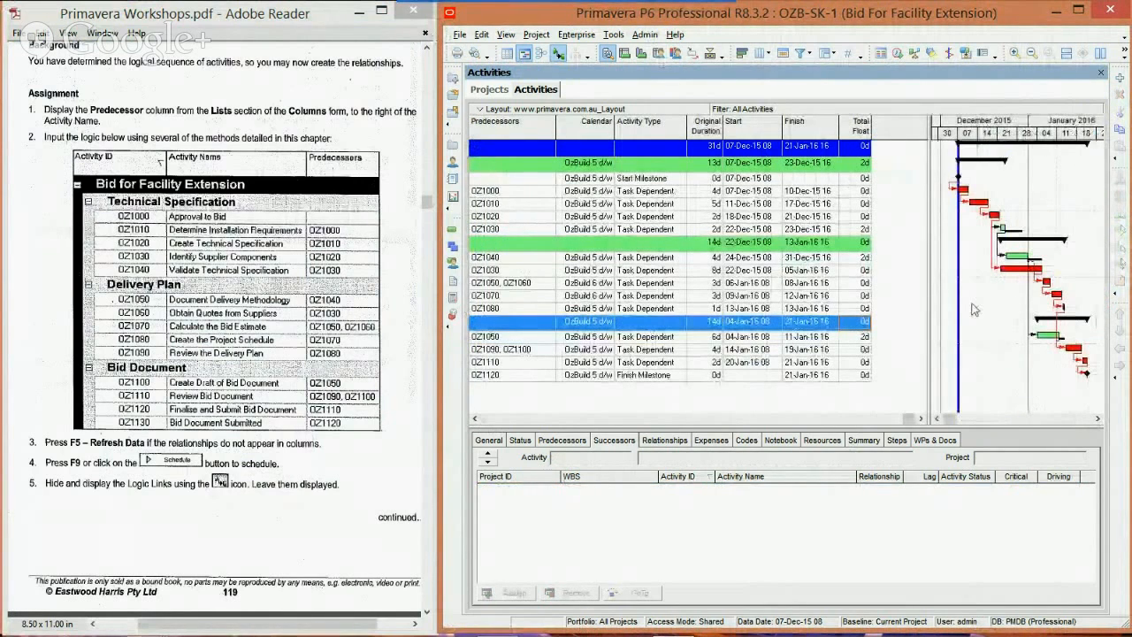
left_click(475, 420)
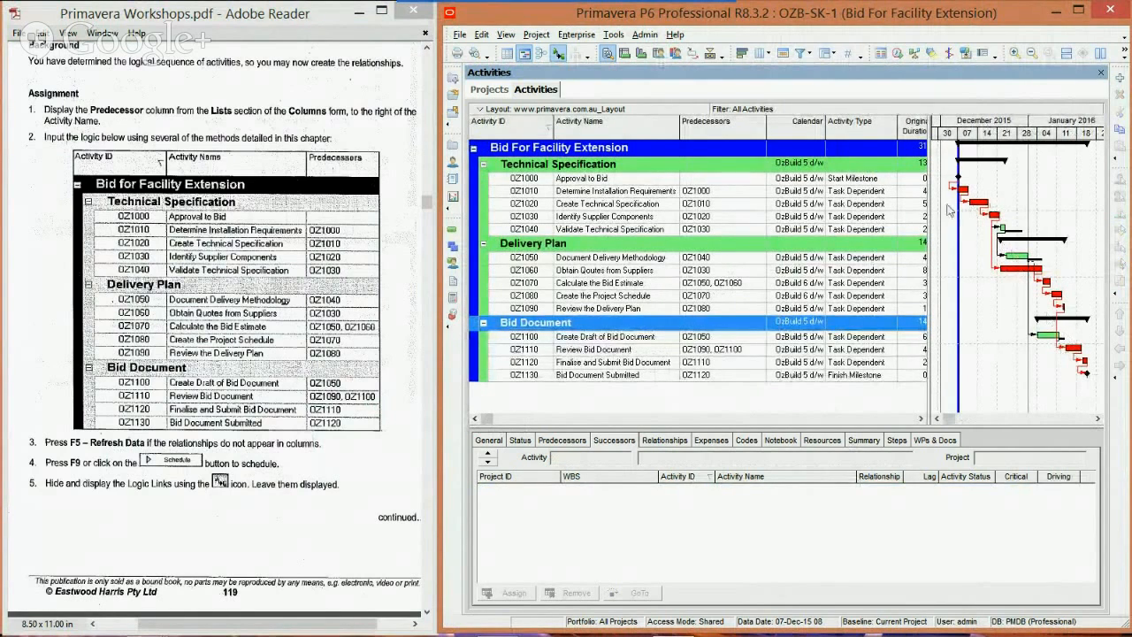
Step: Hide the relationship lines on the Gantt chart and display them again, following item 5 of the workshop
left_click(558, 54)
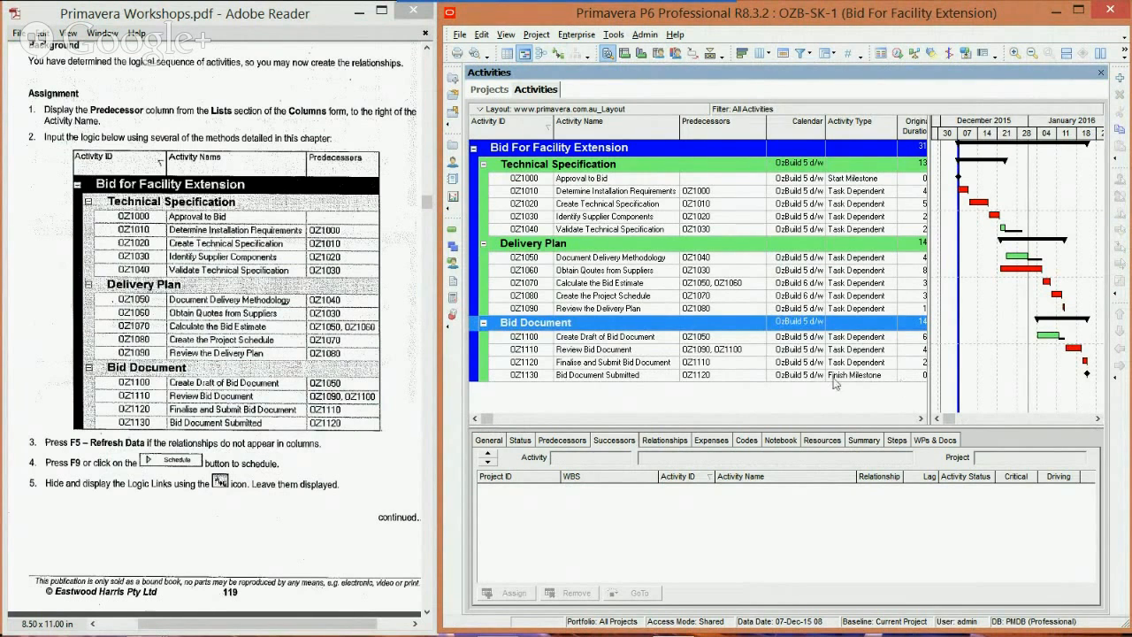
left_click(167, 483)
scroll(167, 483, "down", 10)
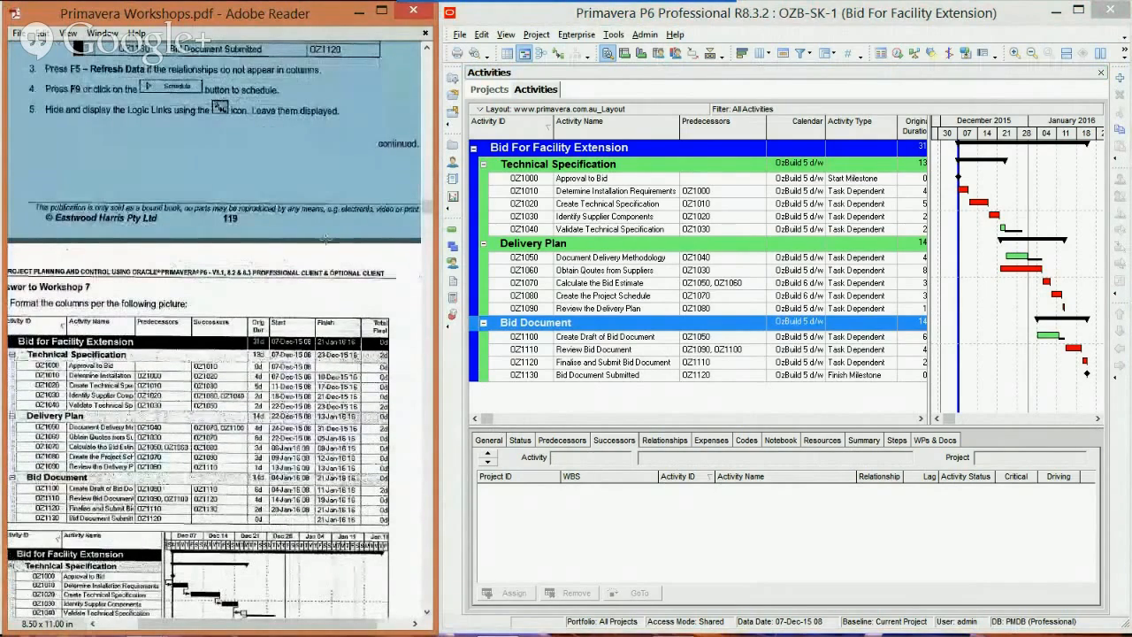
left_click(558, 55)
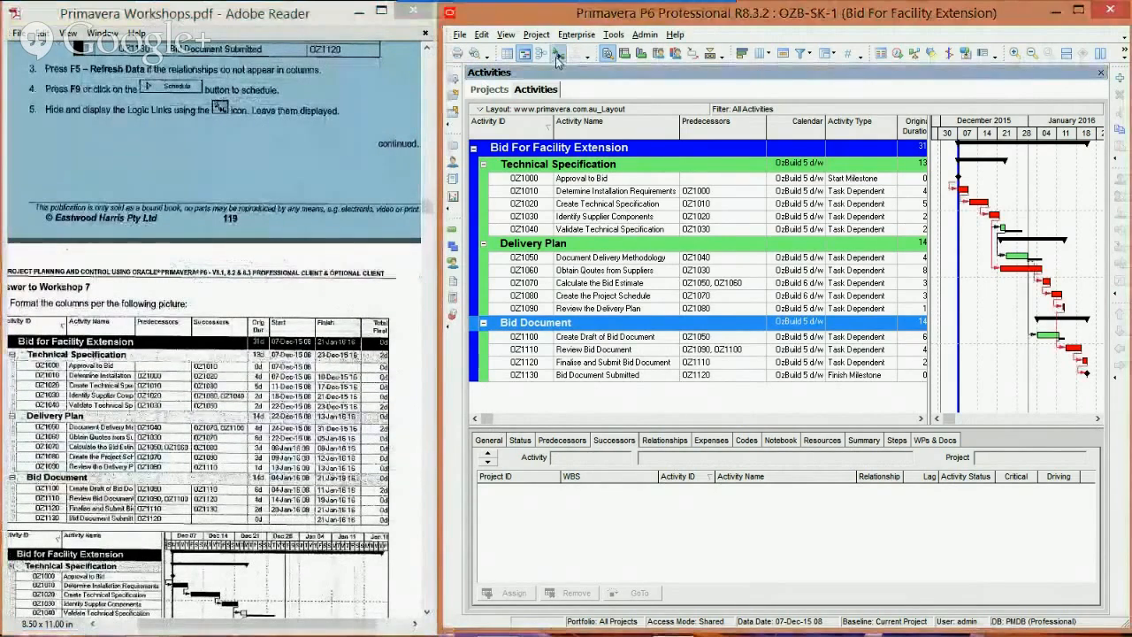
Step: Examine the Answer to Workshop 7 tables in the PDF and compare them with the project's enlarged Gantt chart
scroll(177, 434, "down", 3)
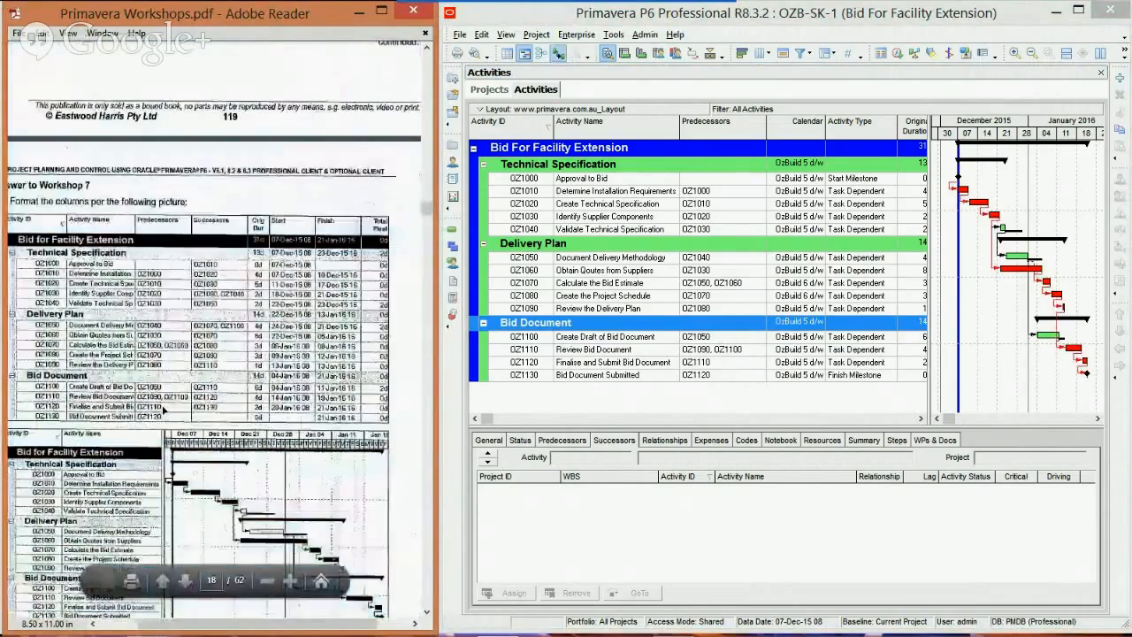
scroll(164, 429, "down", 2)
left_click_drag(203, 631, 190, 630)
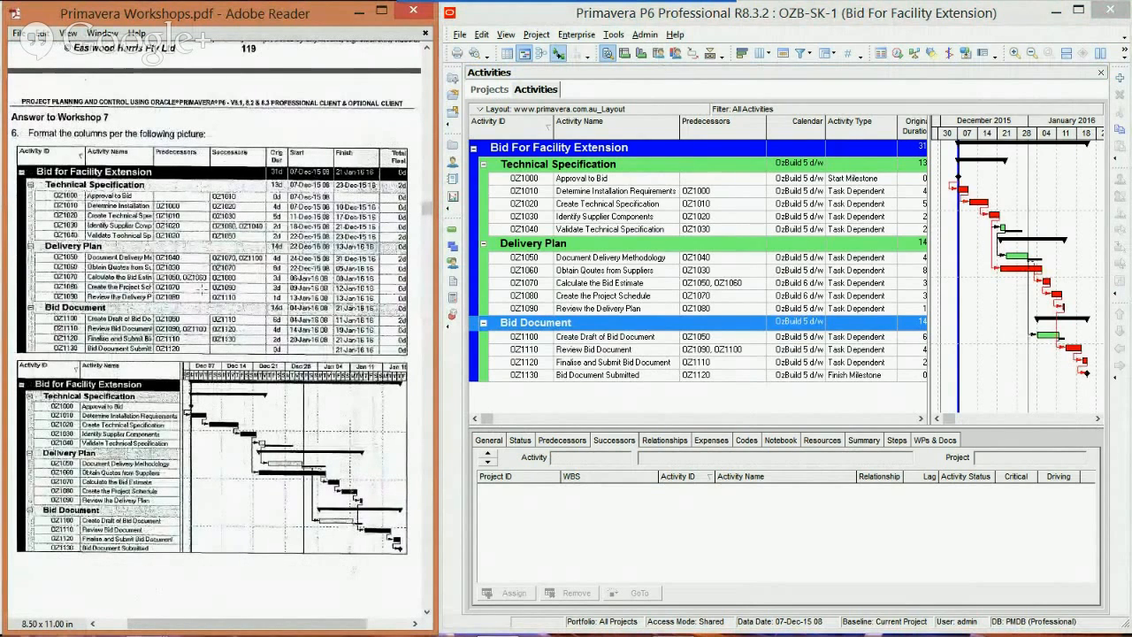
double_click(612, 20)
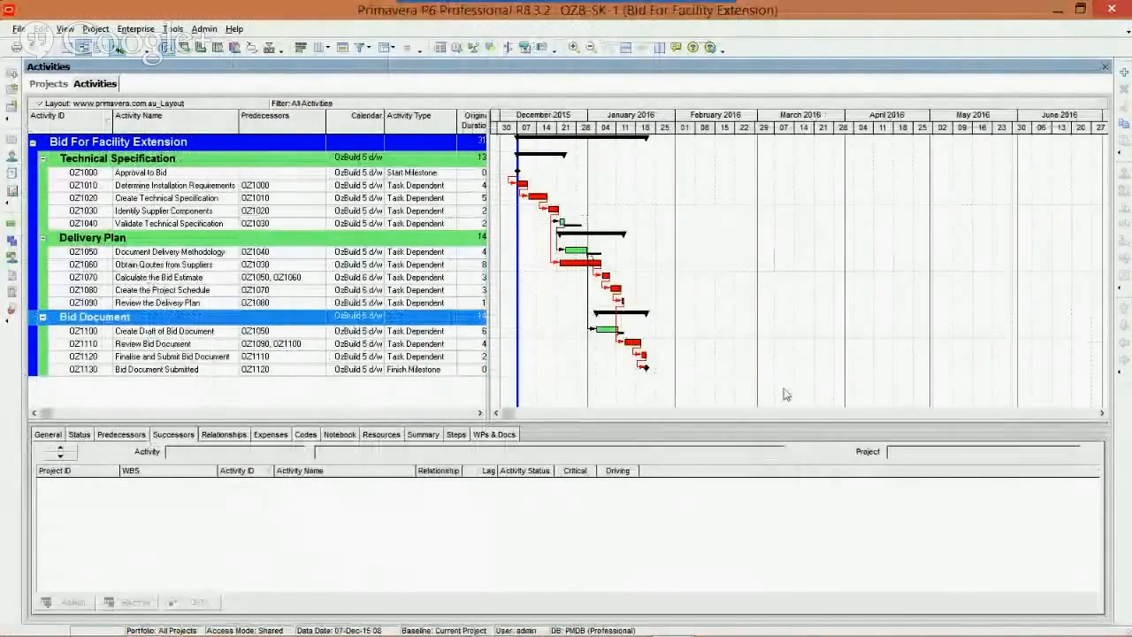
left_click(1081, 10)
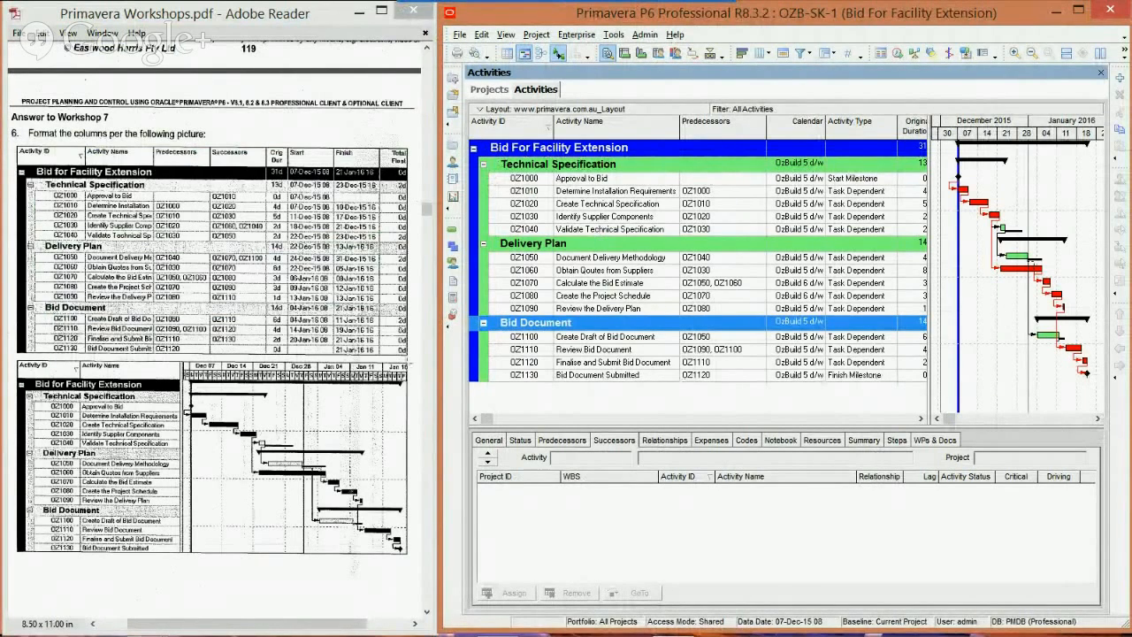
Step: Add the Successors column from Lists directly after Predecessors, widen it to fit two activity IDs, and check the remaining columns
right_click(532, 408)
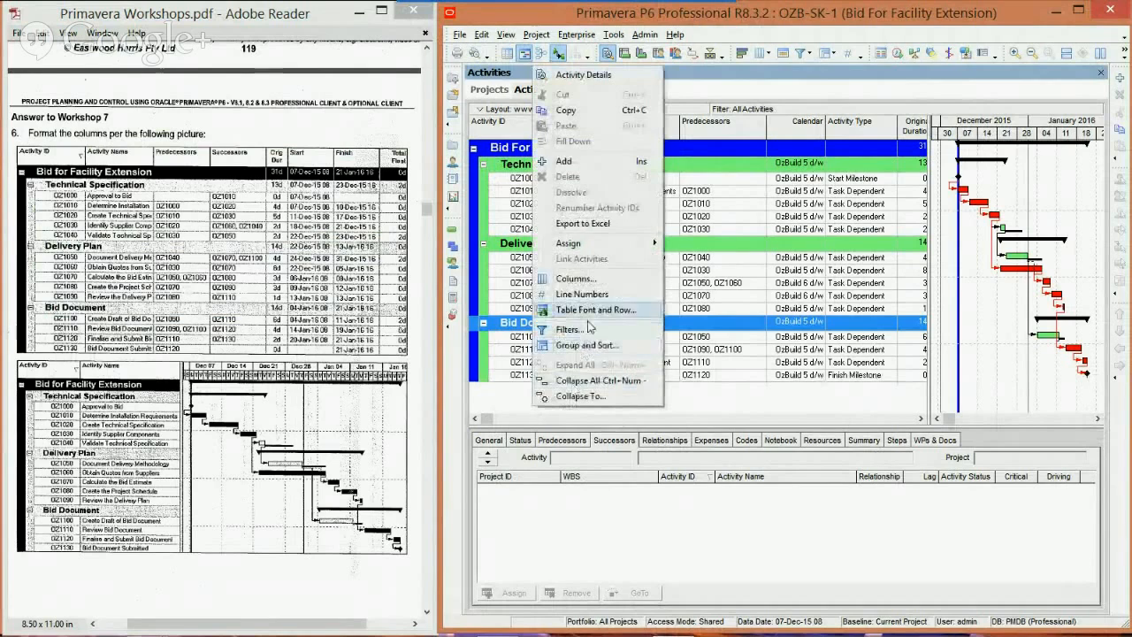
left_click(575, 279)
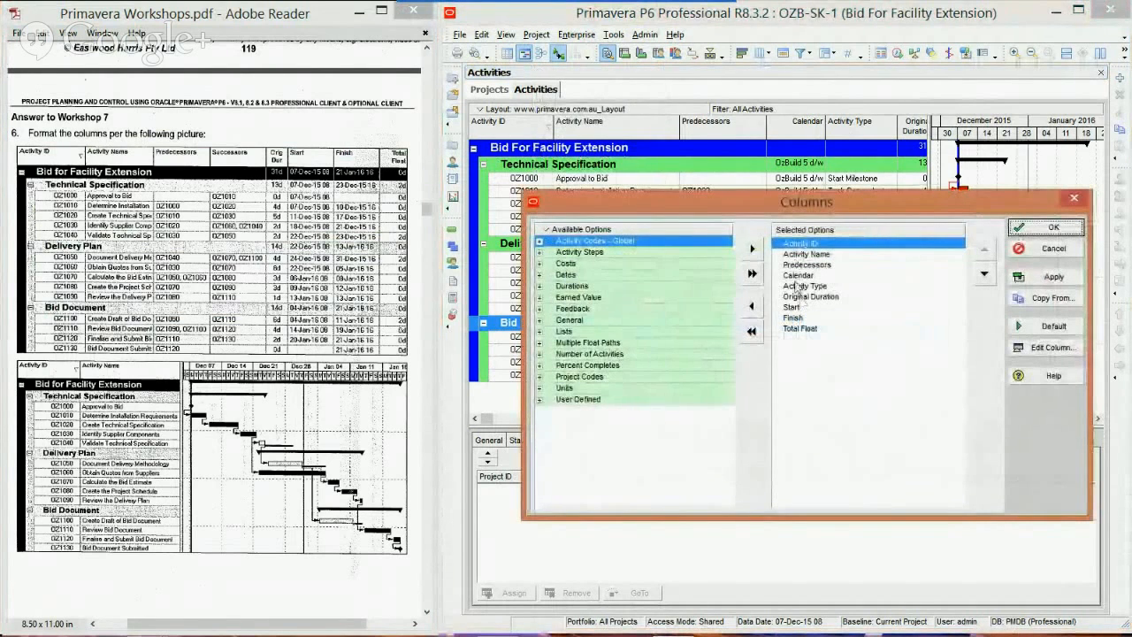
left_click(540, 332)
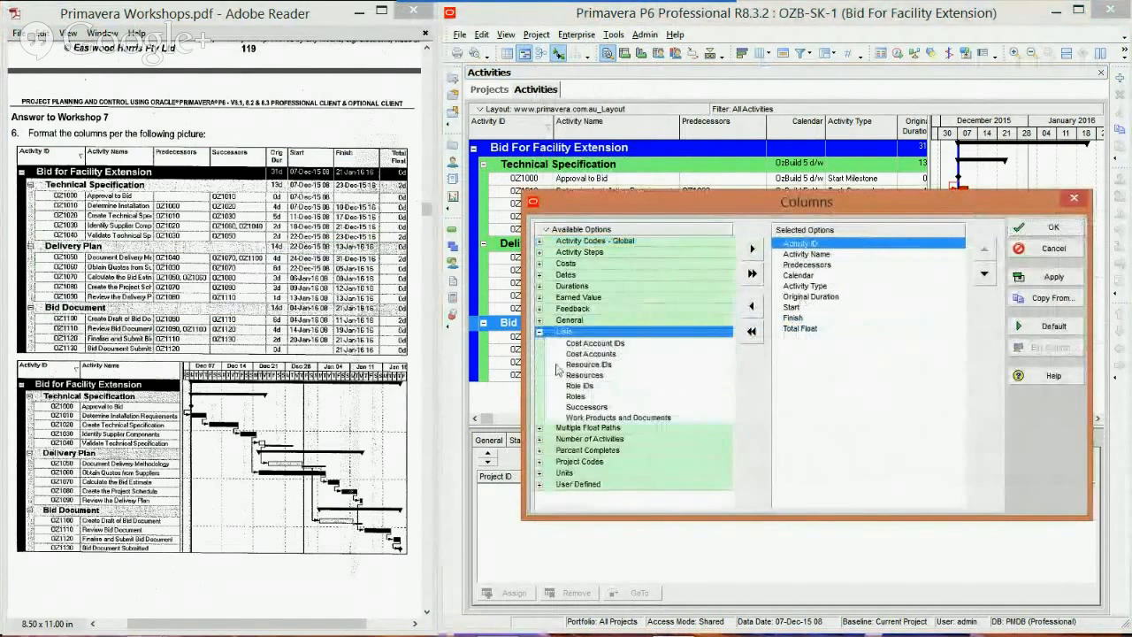
left_click_drag(583, 407, 806, 268)
left_click(1048, 227)
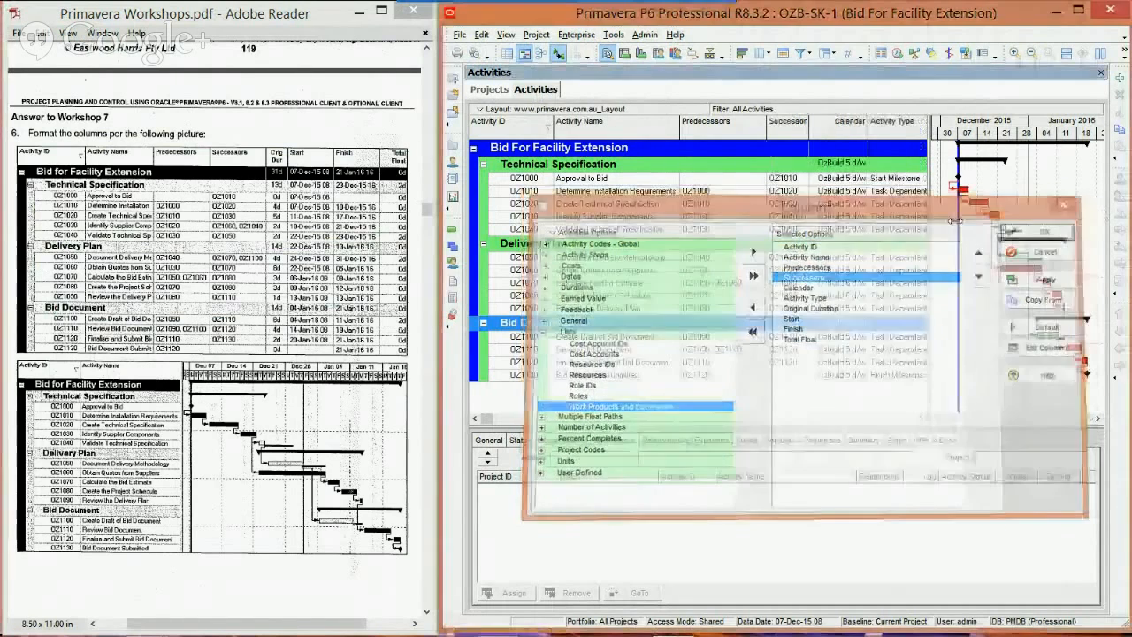
left_click_drag(808, 131, 831, 131)
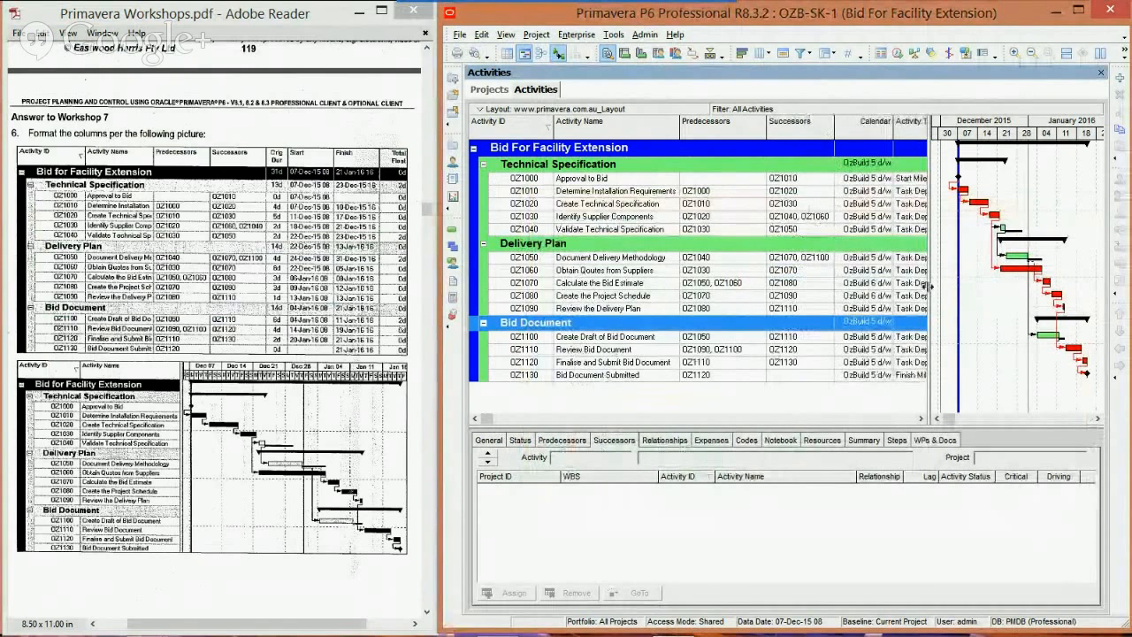
left_click(921, 419)
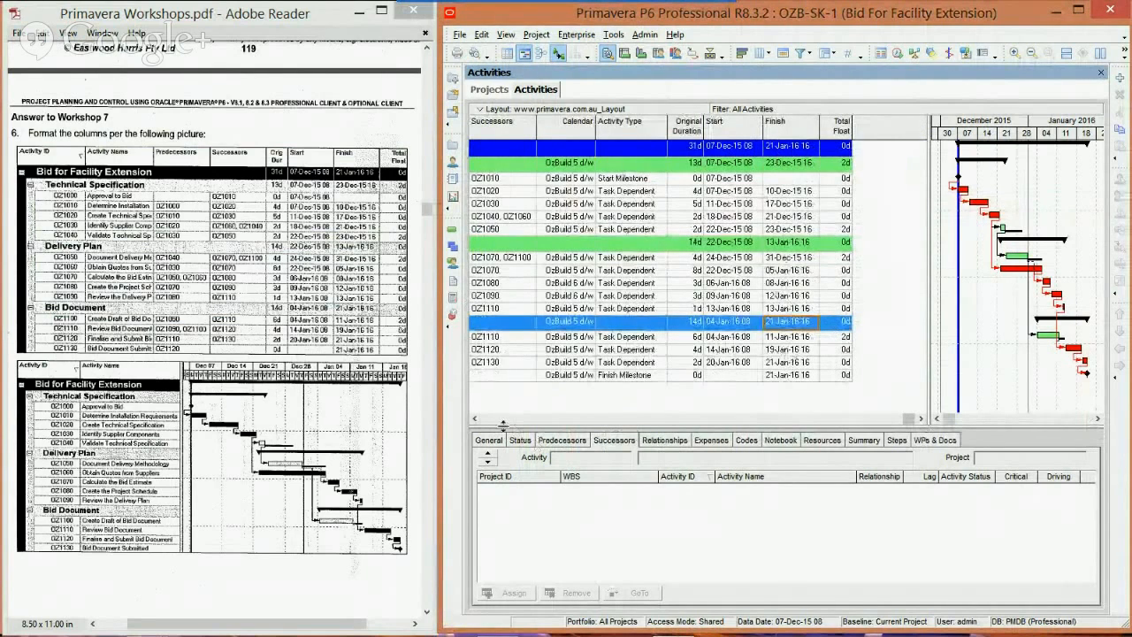
left_click(475, 419)
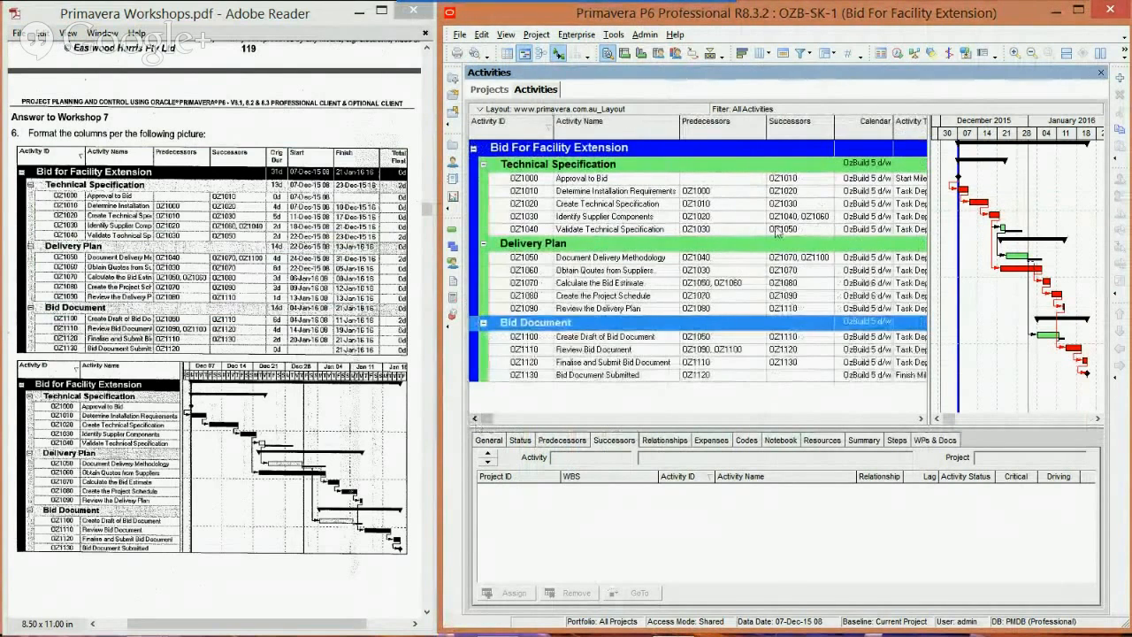